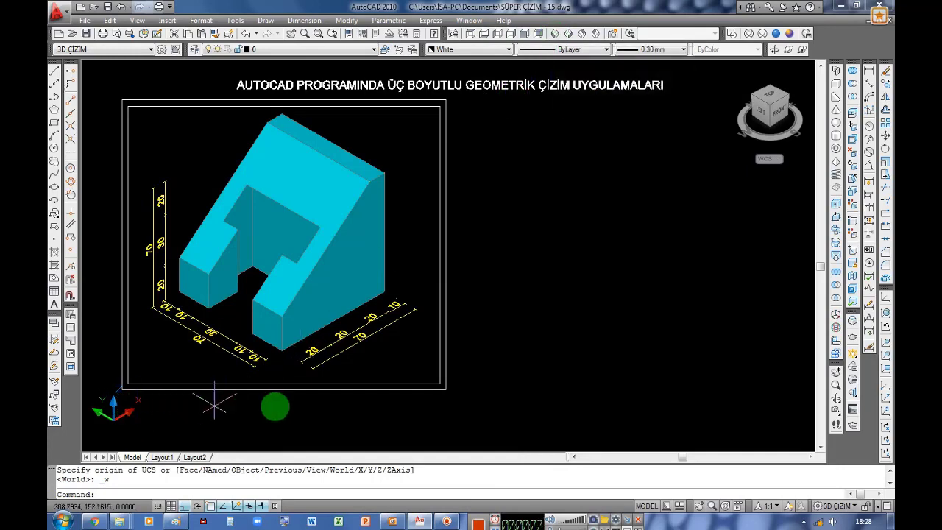
- Tilt the UCS with the Z Axis option by picking a new origin and a positive Z point
{"action": "left_click", "coordinate": [886, 401]}
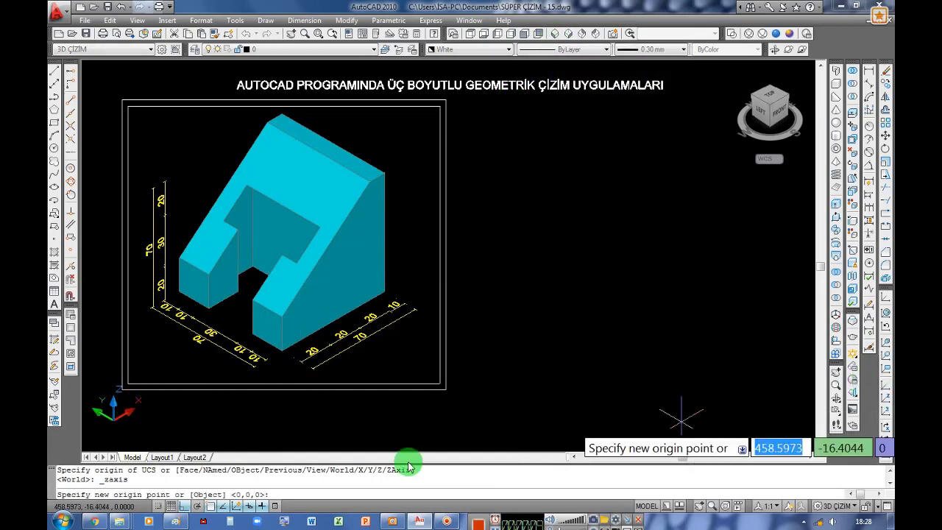
{"action": "left_click", "coordinate": [138, 424]}
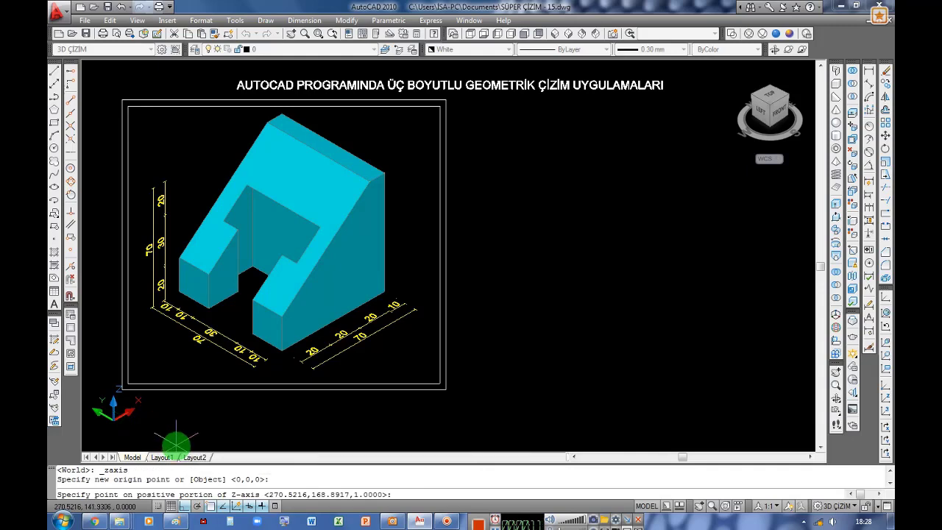
{"action": "left_click", "coordinate": [195, 376]}
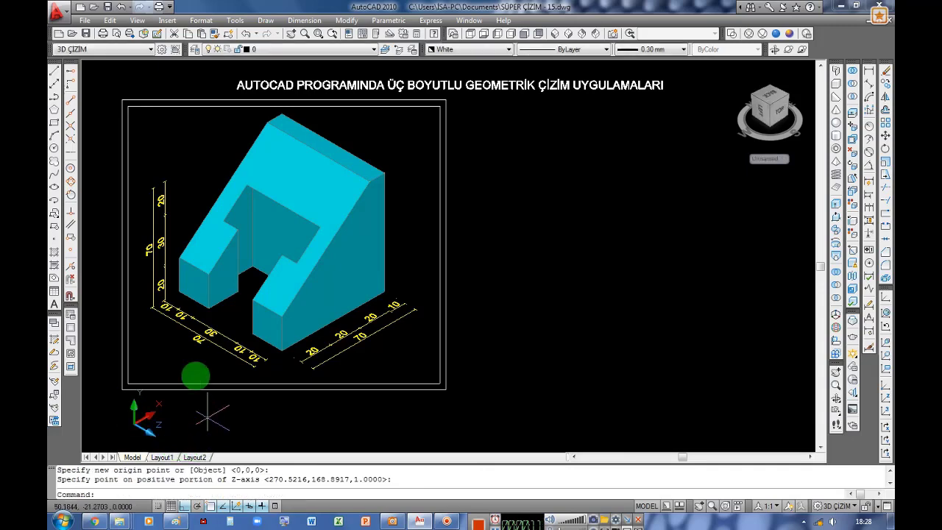
{"action": "left_click", "coordinate": [55, 96]}
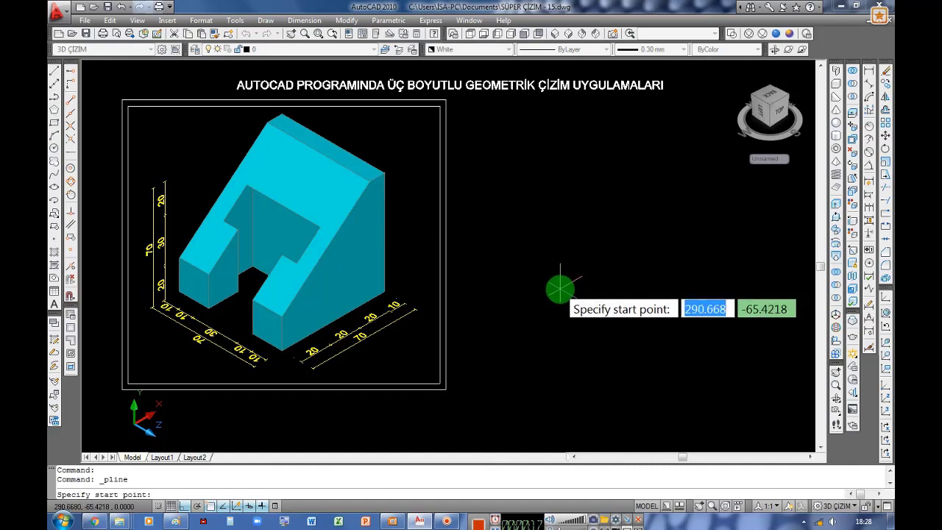
- Draw the closed upright wedge profile polyline with 20, 70, 70 and 10-unit edges
{"action": "left_click", "coordinate": [605, 294]}
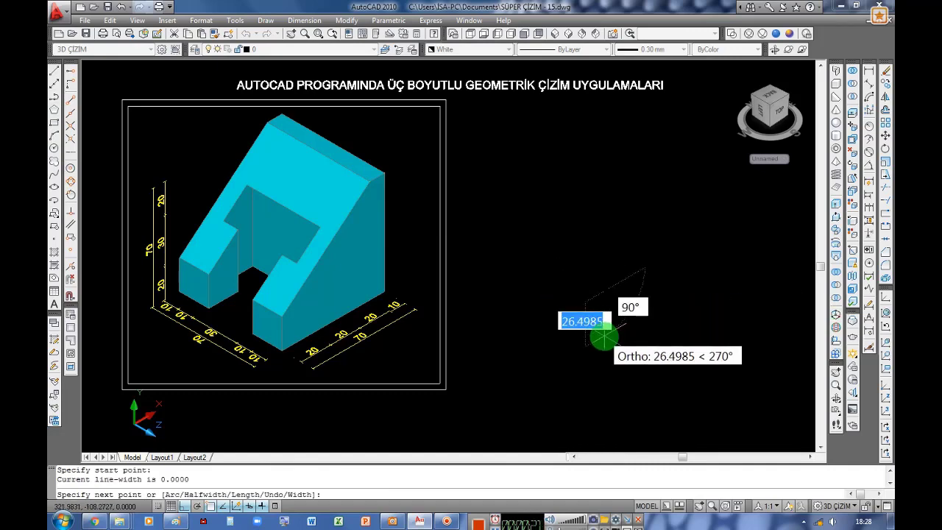
{"action": "type", "text": "20"}
{"action": "key", "text": "Return"}
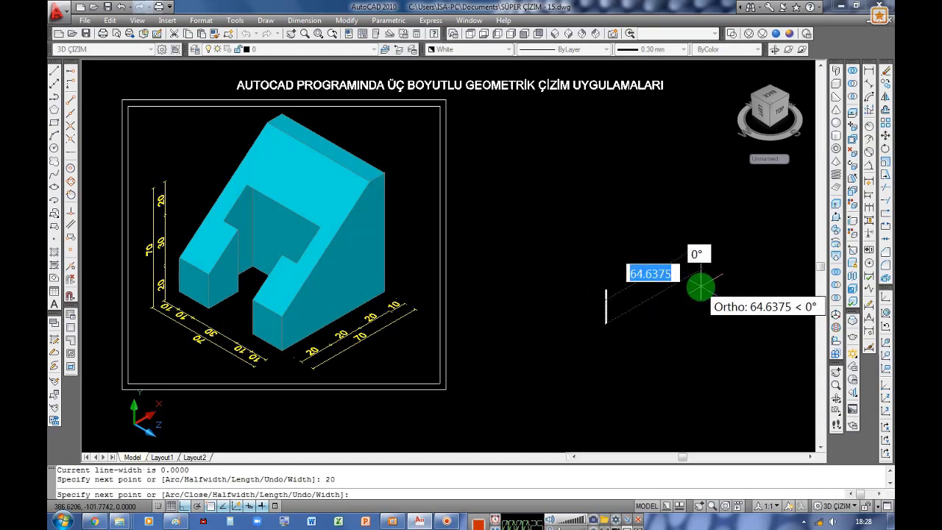
{"action": "key", "text": "Return"}
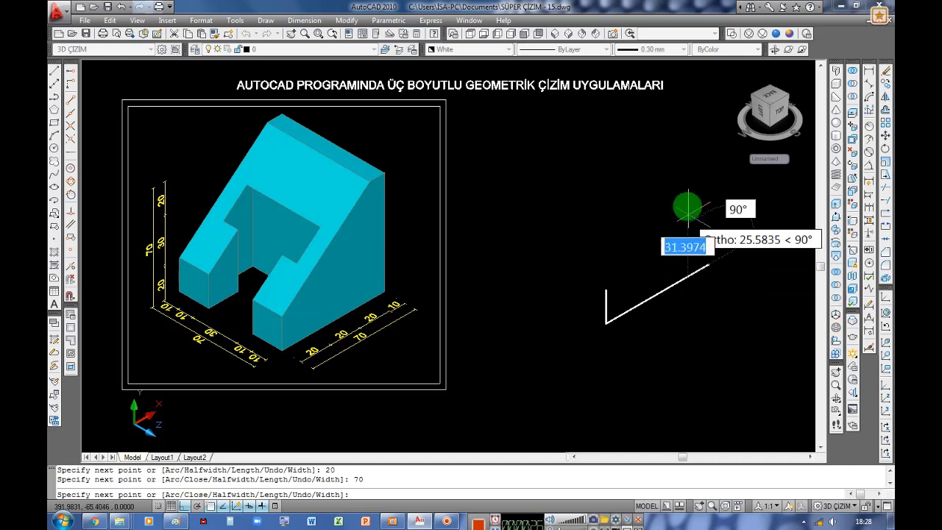
{"action": "type", "text": "70"}
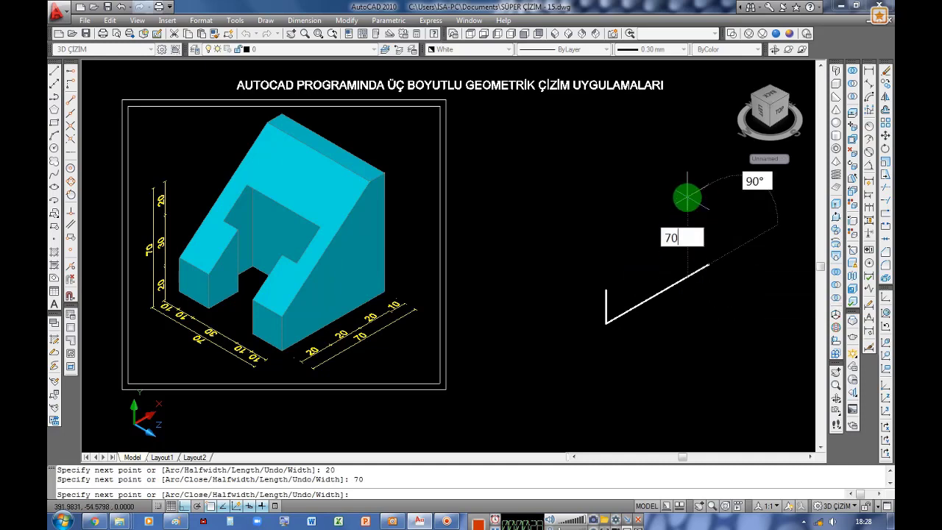
{"action": "key", "text": "Return"}
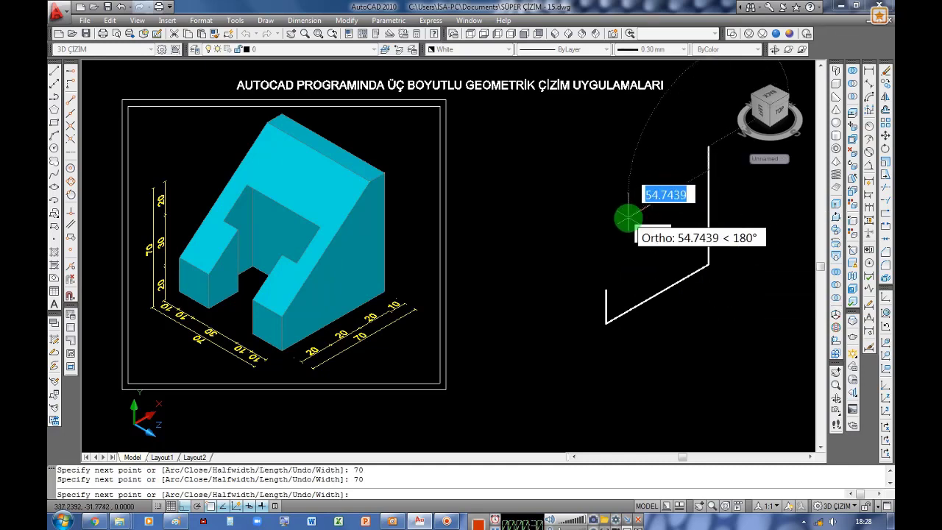
{"action": "type", "text": "10"}
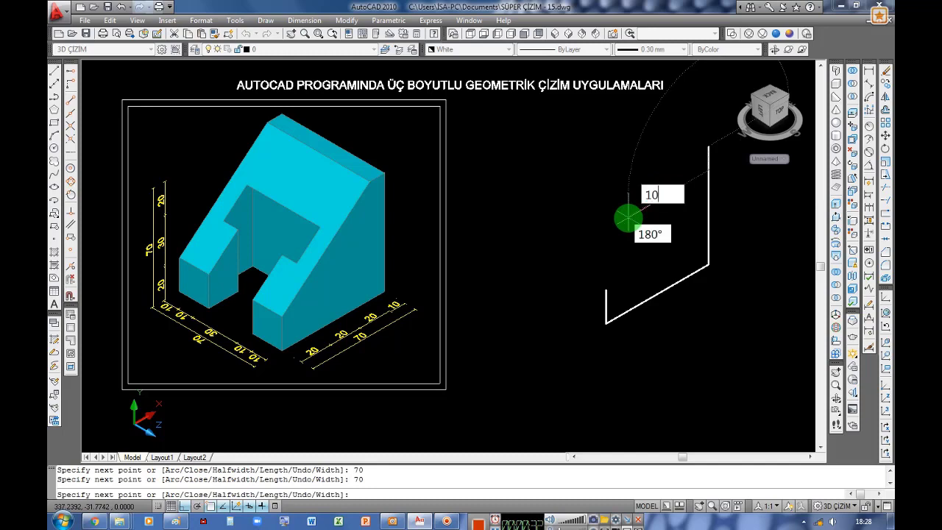
{"action": "key", "text": "Return"}
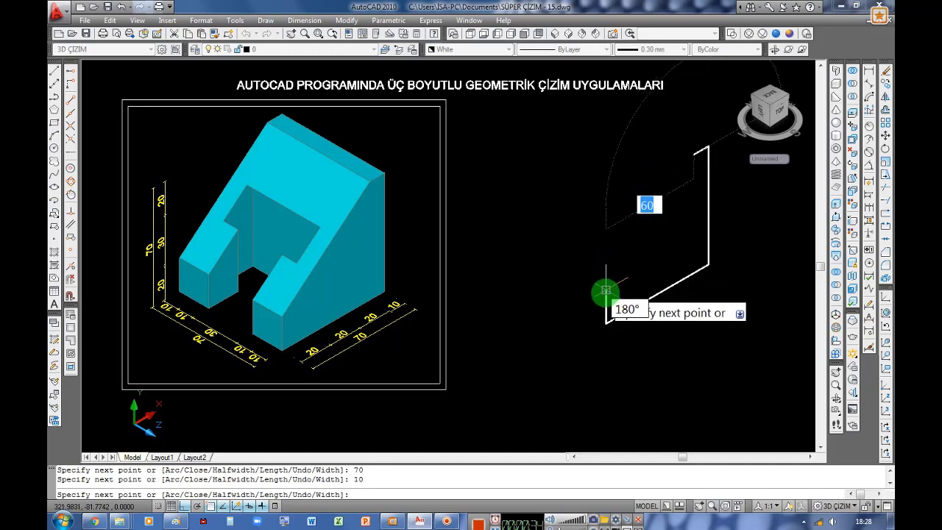
{"action": "key", "text": "Return"}
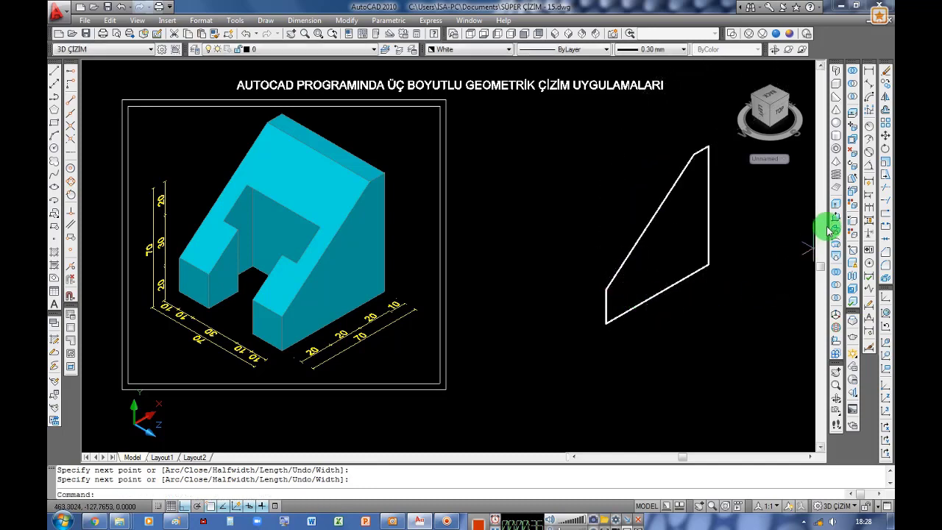
- Extrude the profile polyline 70 units into a grey solid wedge
{"action": "left_click", "coordinate": [836, 211]}
{"action": "left_click", "coordinate": [723, 297]}
{"action": "left_click", "coordinate": [672, 248]}
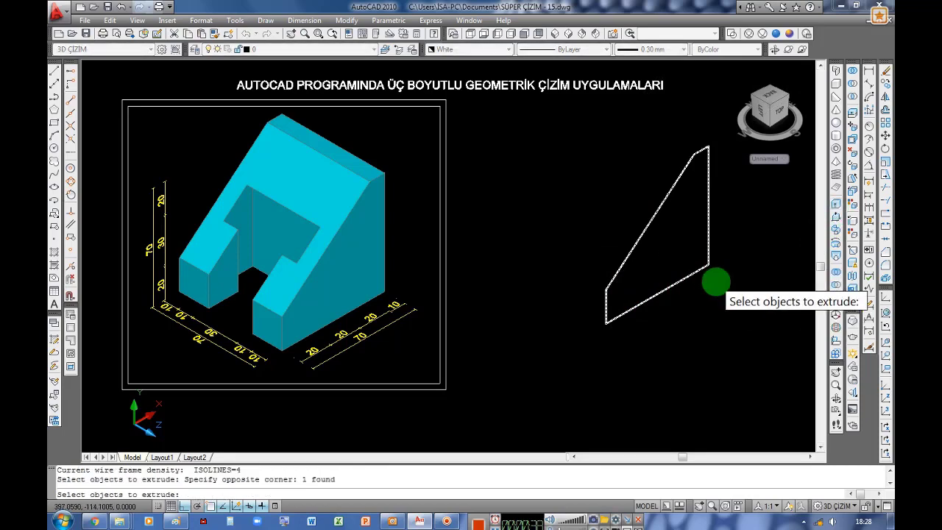
{"action": "key", "text": "Return"}
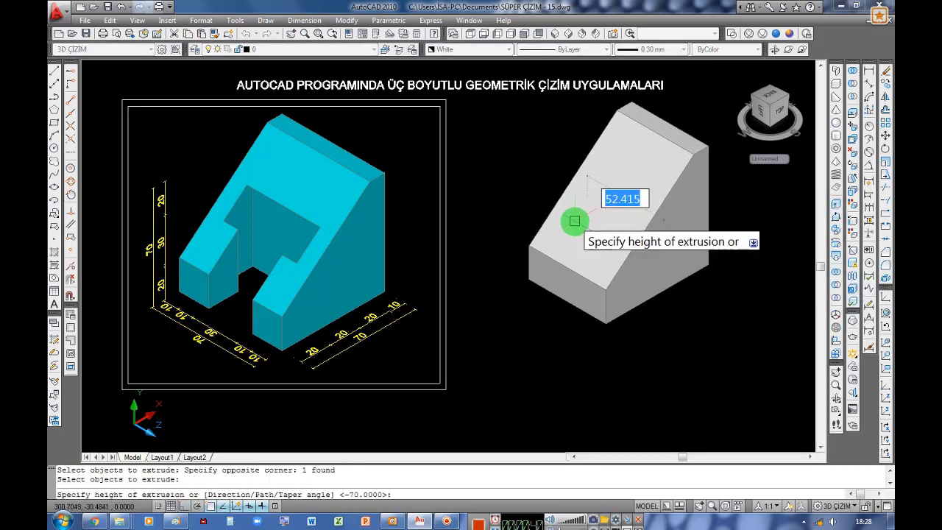
{"action": "key", "text": "Return"}
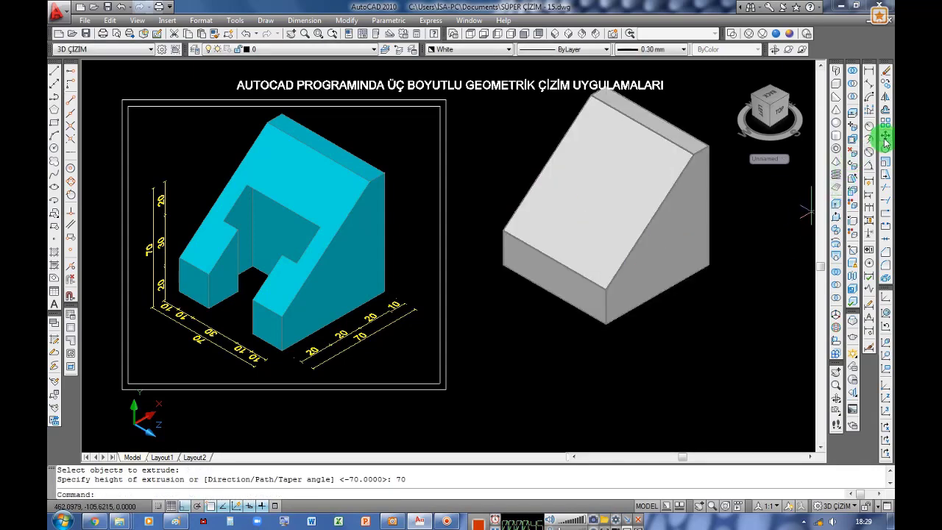
- Leave the solid in place by cancelling a trial move, and restore the World UCS
{"action": "left_click", "coordinate": [749, 218]}
{"action": "left_click", "coordinate": [633, 265]}
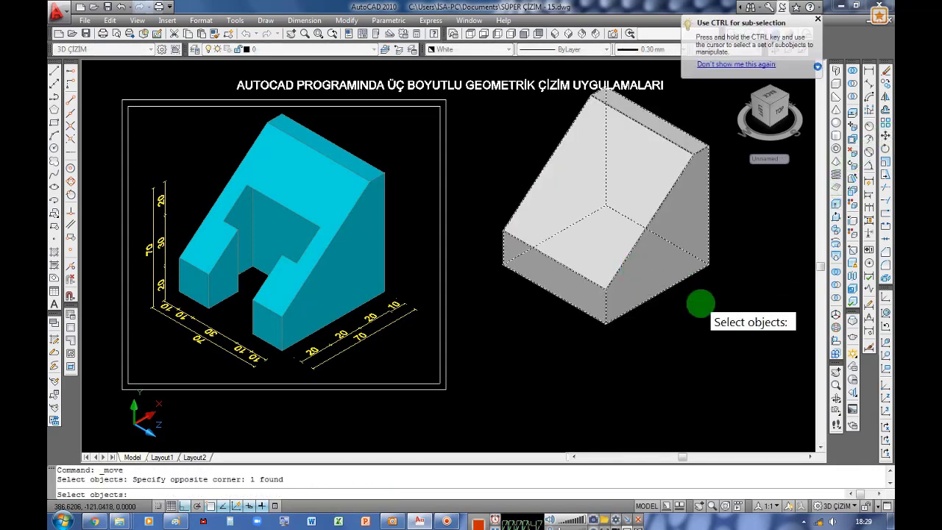
{"action": "key", "text": "Return"}
{"action": "key", "text": "Escape"}
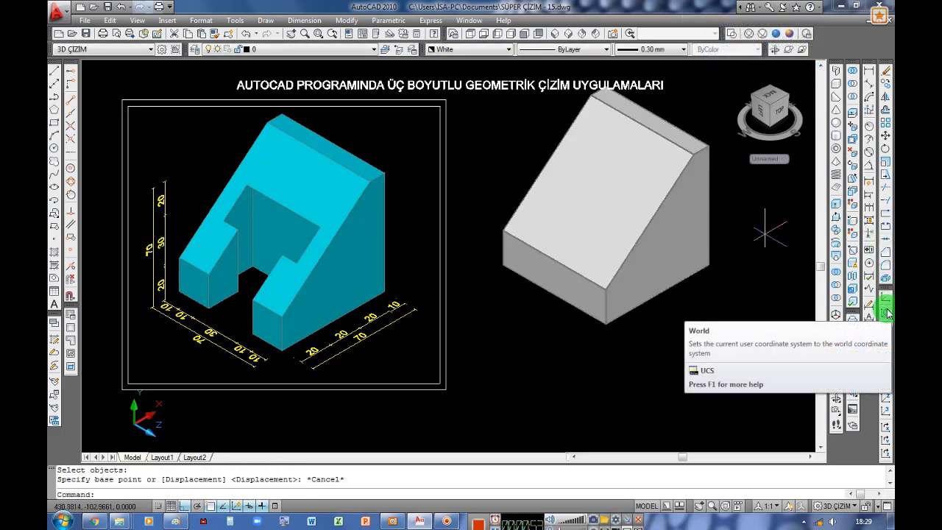
{"action": "left_click", "coordinate": [886, 312]}
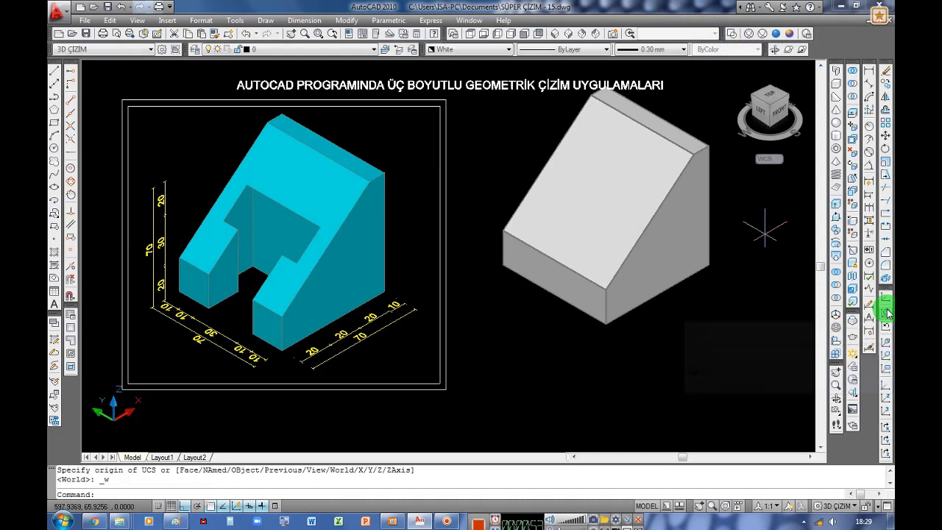
- Start the notch polyline beside the wedge with its first 20, 10 and 20-unit edges
{"action": "left_click", "coordinate": [53, 101]}
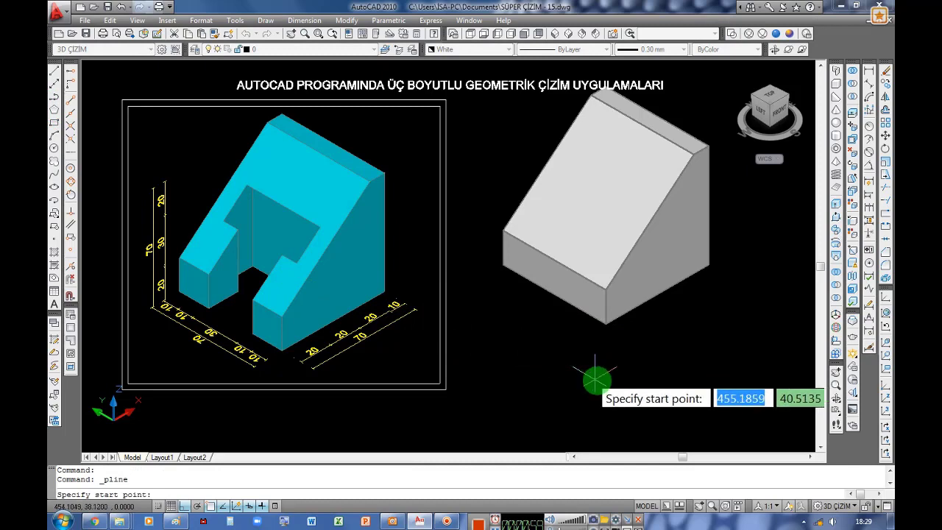
{"action": "left_click", "coordinate": [641, 380]}
{"action": "type", "text": "20"}
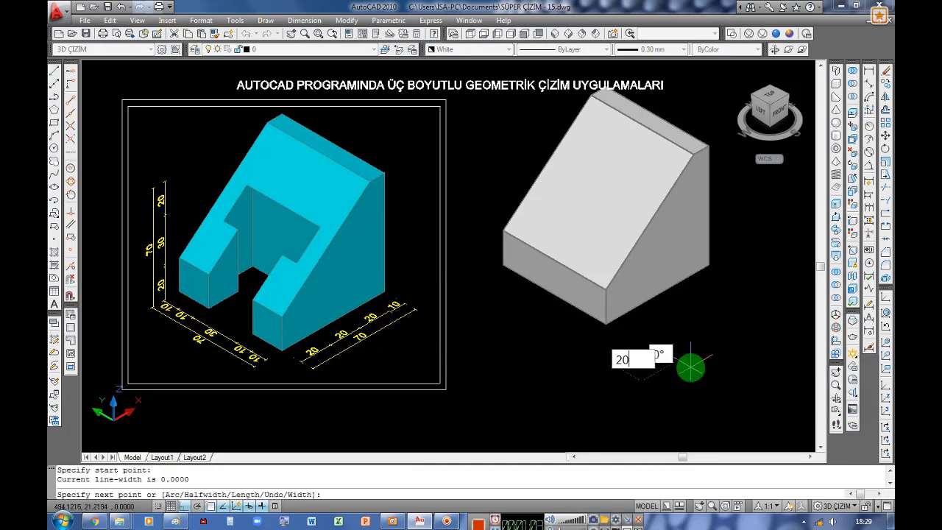
{"action": "key", "text": "Return"}
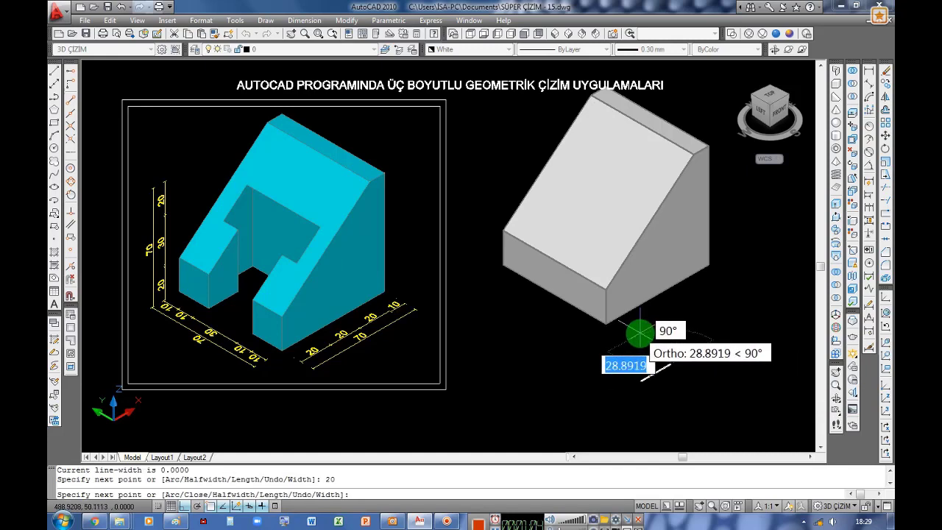
{"action": "type", "text": "10"}
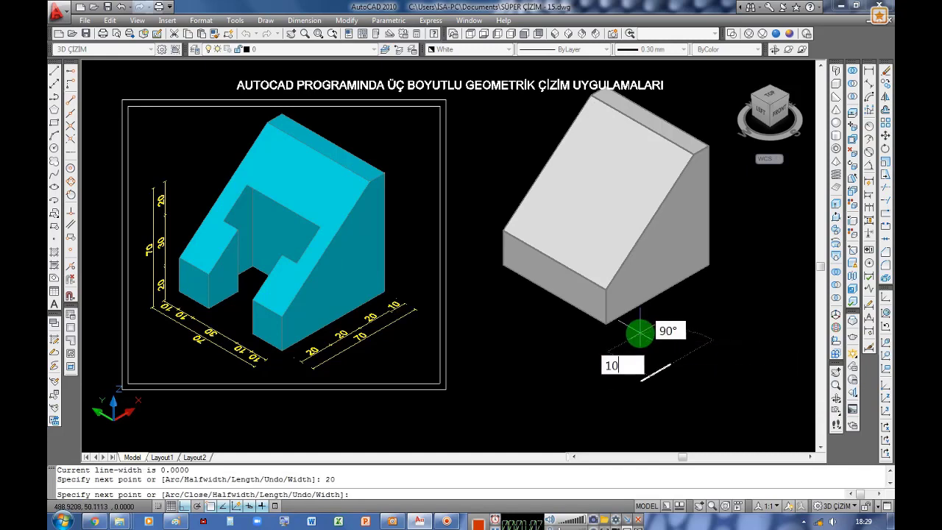
{"action": "key", "text": "Return"}
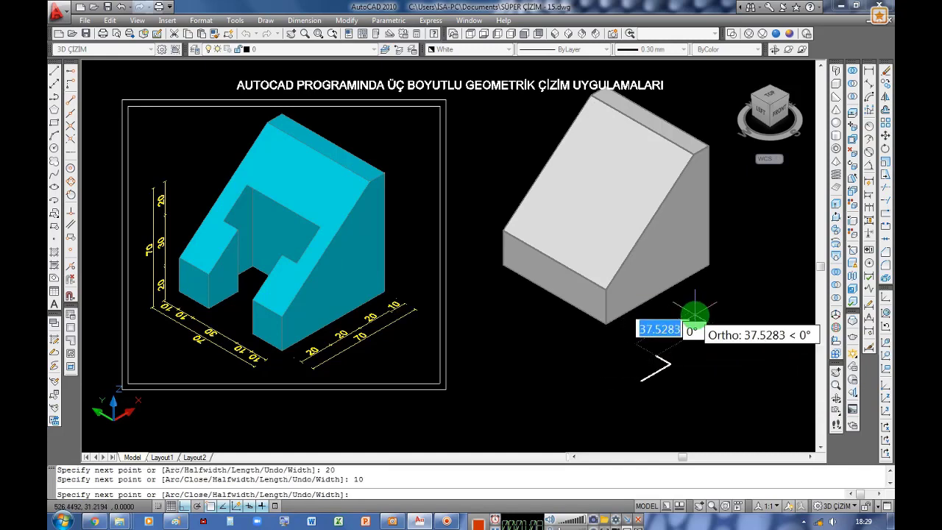
{"action": "type", "text": "20"}
{"action": "key", "text": "Return"}
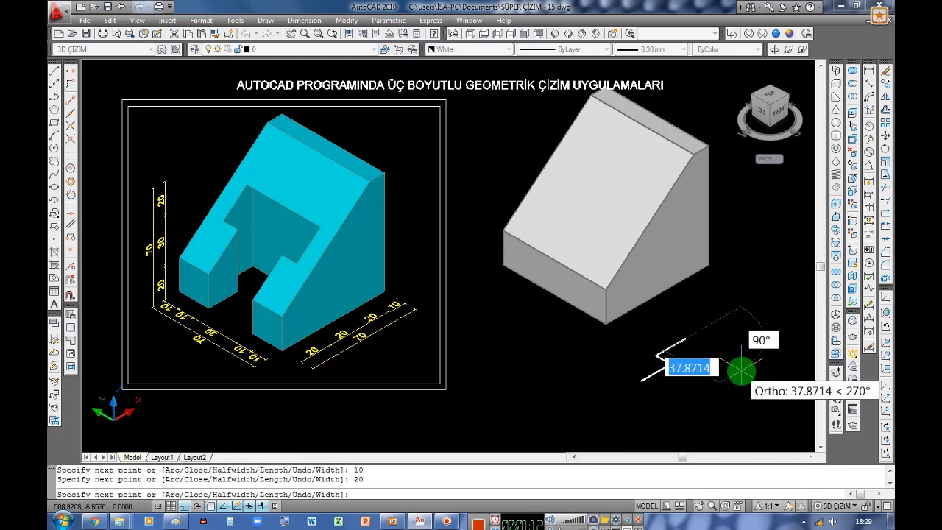
- Continue the notch outline with 50, 20, 10 and 20-unit segments and close it
{"action": "type", "text": "50"}
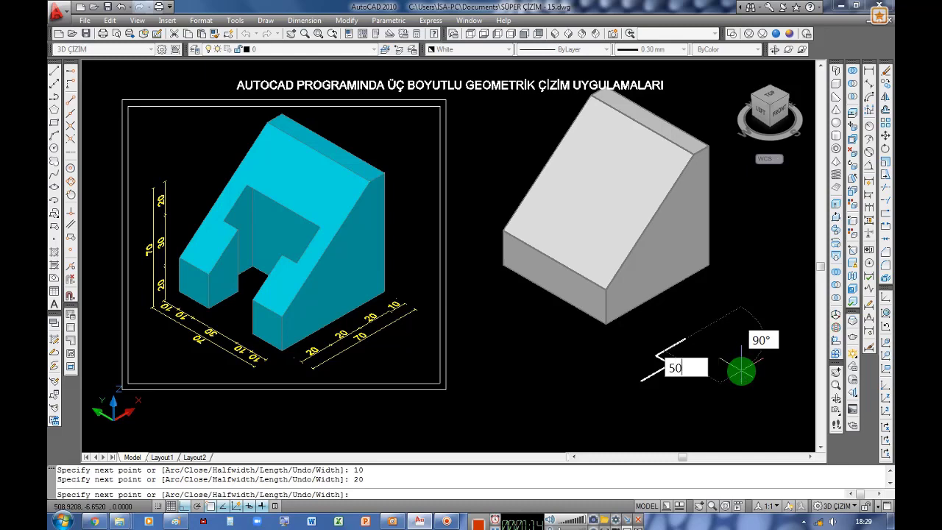
{"action": "key", "text": "Return"}
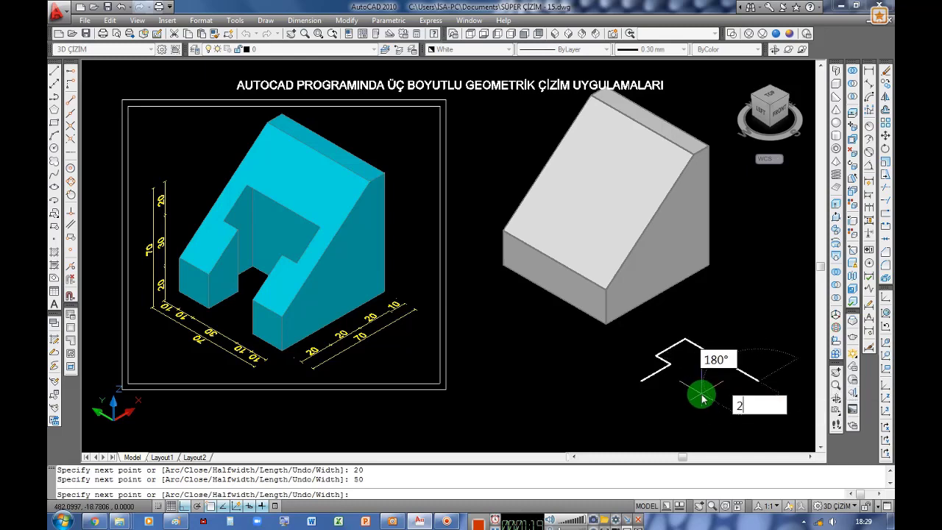
{"action": "key", "text": "Return"}
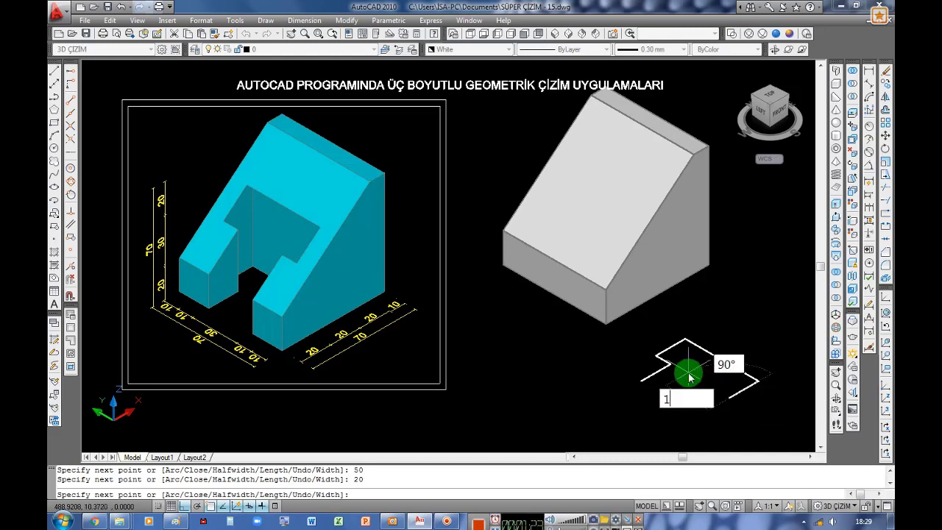
{"action": "key", "text": "Return"}
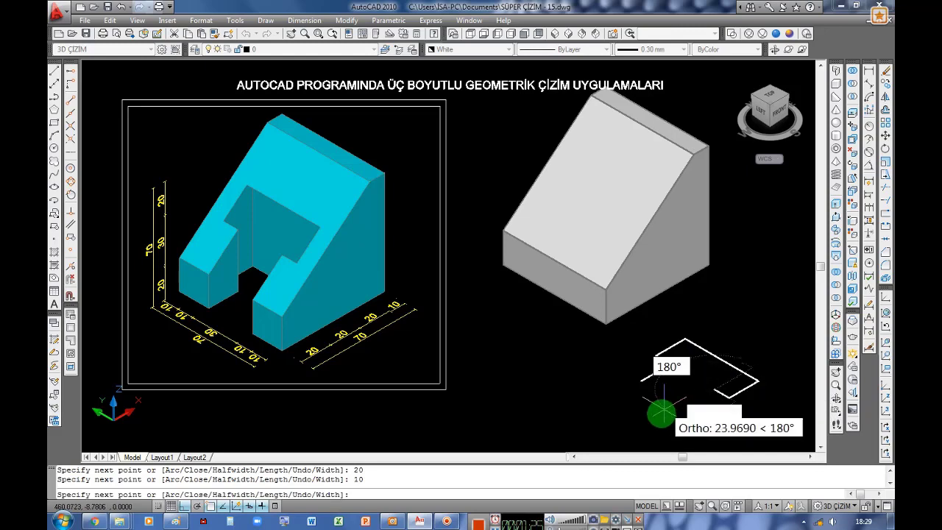
{"action": "type", "text": "20"}
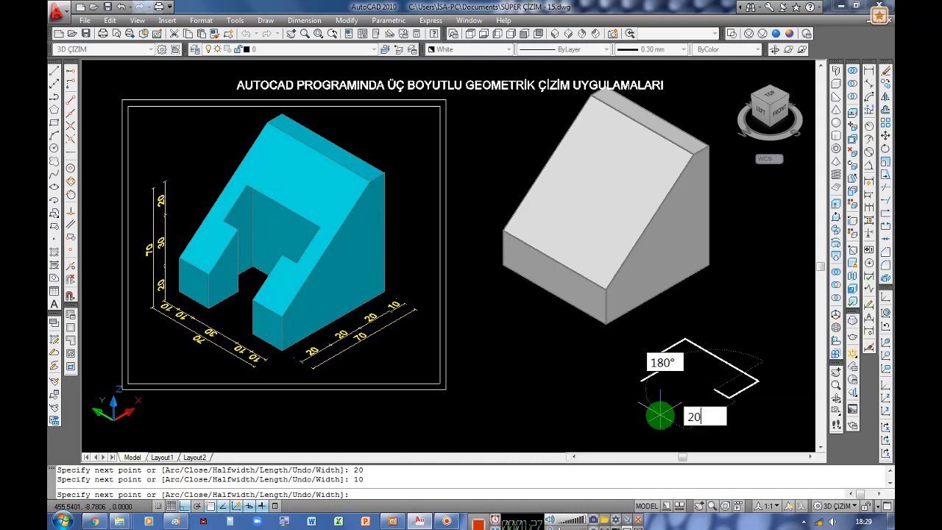
{"action": "key", "text": "Return"}
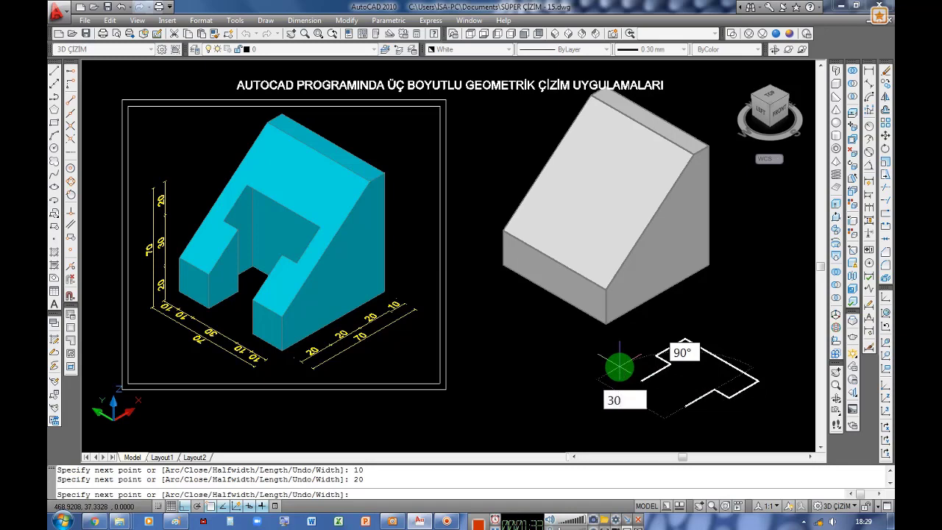
{"action": "key", "text": "Return"}
{"action": "key", "text": "Return"}
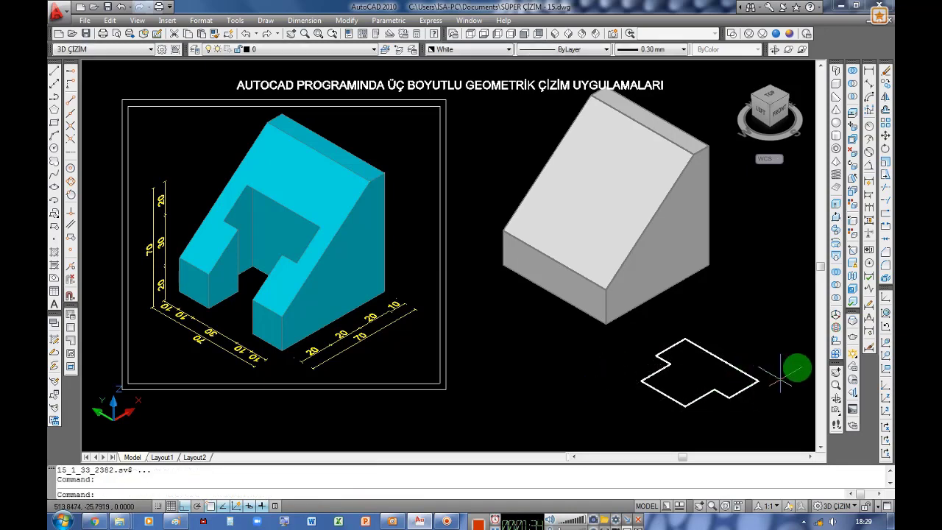
- Select the notch outline for moving, using a selection window and midpoint snap
{"action": "left_click", "coordinate": [885, 136]}
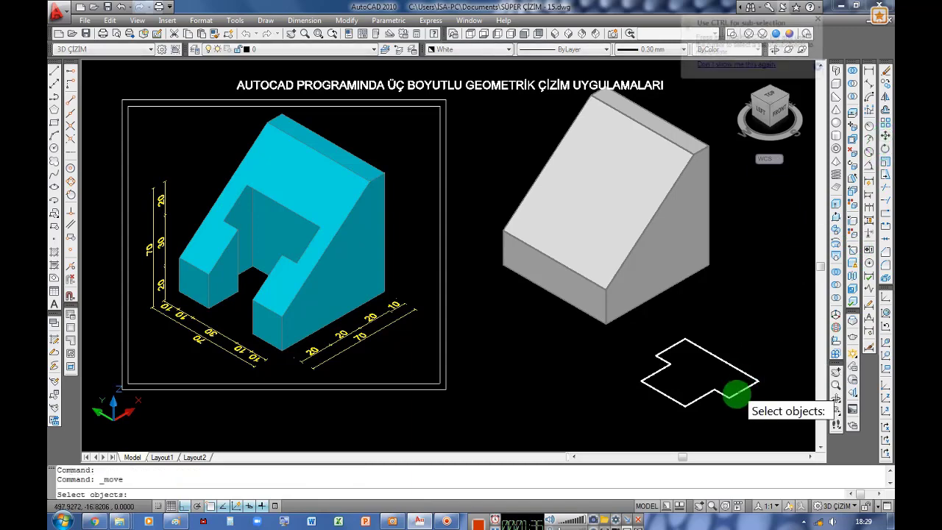
{"action": "left_click", "coordinate": [729, 392]}
{"action": "left_click", "coordinate": [696, 353]}
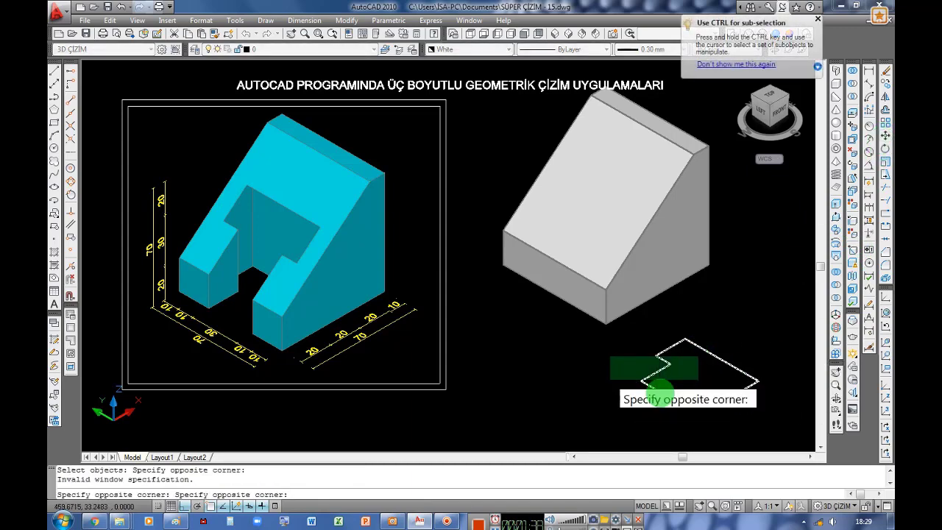
{"action": "left_click", "coordinate": [655, 390]}
{"action": "left_click", "coordinate": [71, 163]}
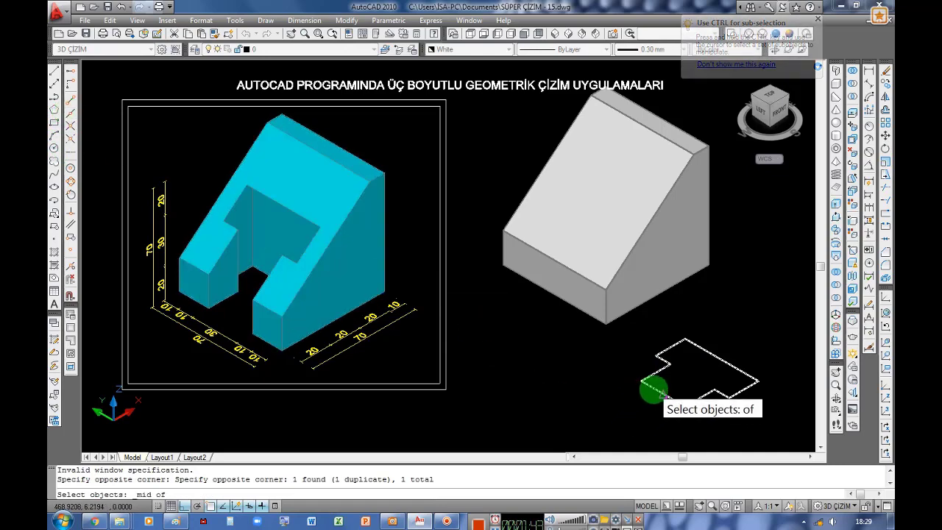
{"action": "left_click", "coordinate": [655, 389]}
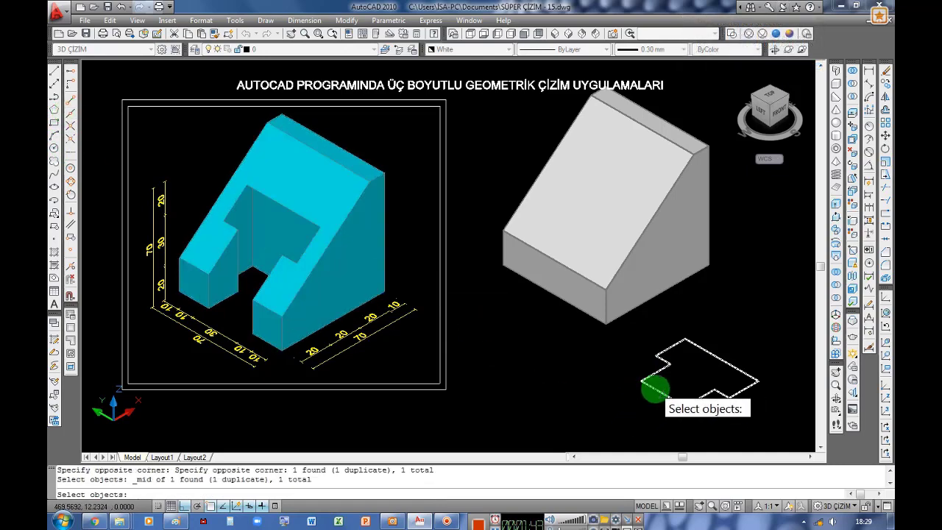
{"action": "left_click", "coordinate": [889, 140]}
{"action": "left_click", "coordinate": [740, 378]}
{"action": "left_click", "coordinate": [635, 431]}
{"action": "key", "text": "Return"}
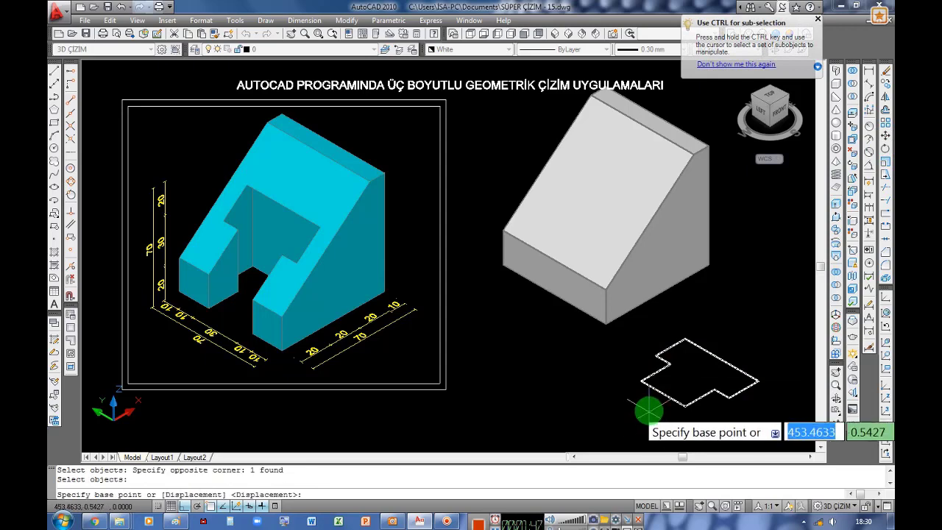
- Move the outline midpoint-to-midpoint onto the wedge's front bottom edge
{"action": "left_click", "coordinate": [70, 120]}
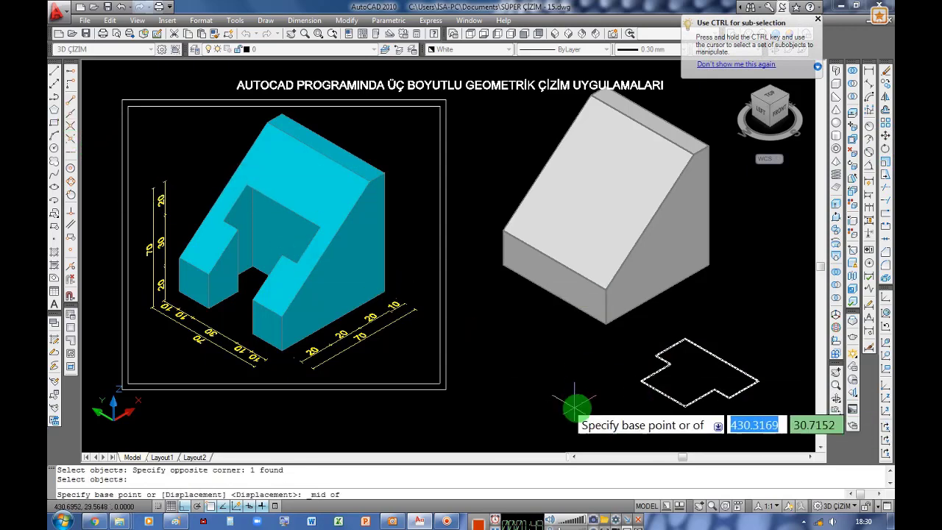
{"action": "left_click", "coordinate": [662, 392]}
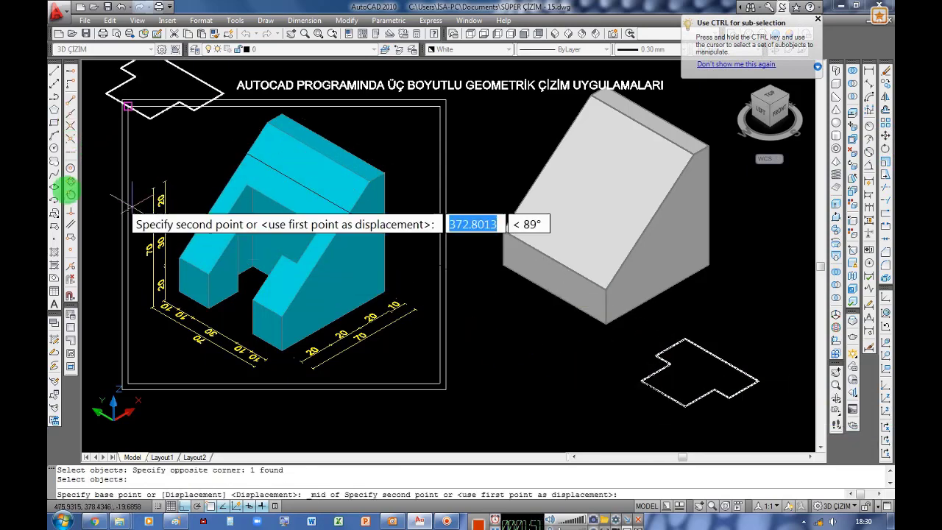
{"action": "left_click", "coordinate": [71, 121]}
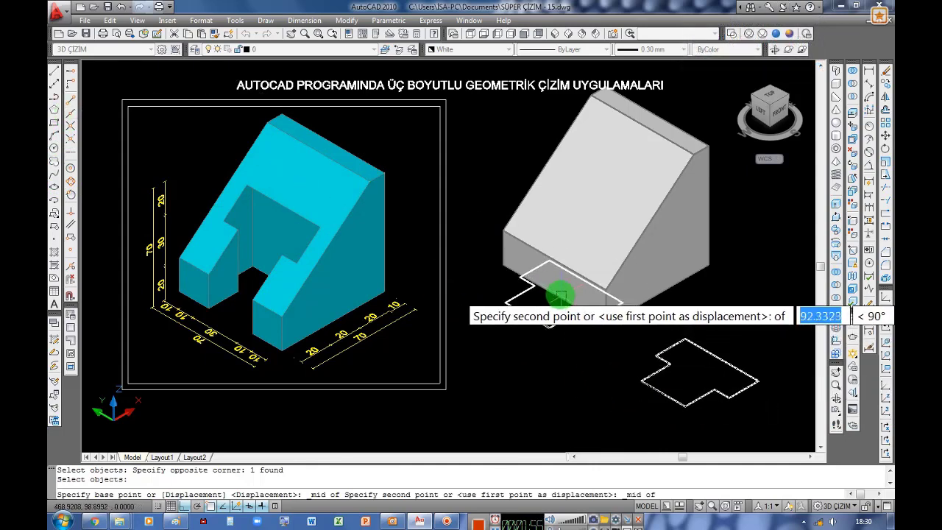
{"action": "left_click", "coordinate": [562, 296]}
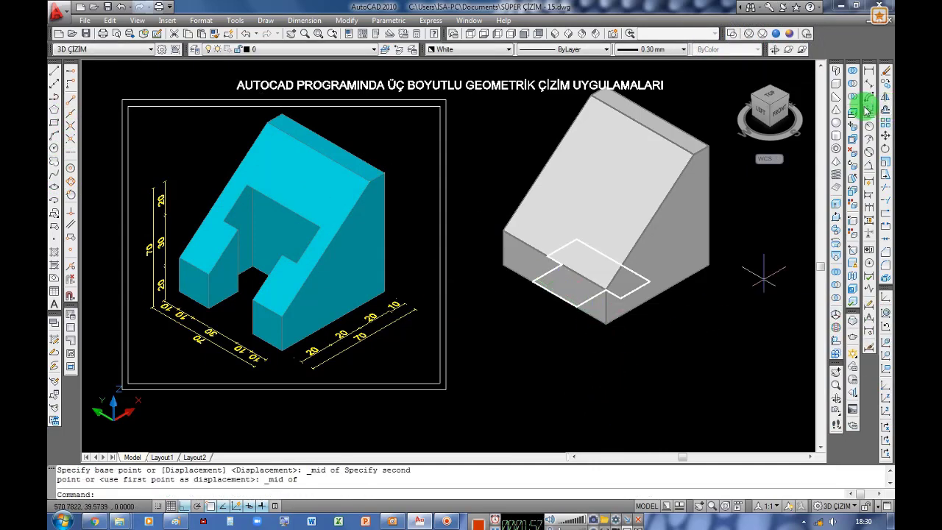
- Extrude the notch outline 70 units into a box
{"action": "left_click", "coordinate": [837, 215]}
{"action": "left_click", "coordinate": [459, 175]}
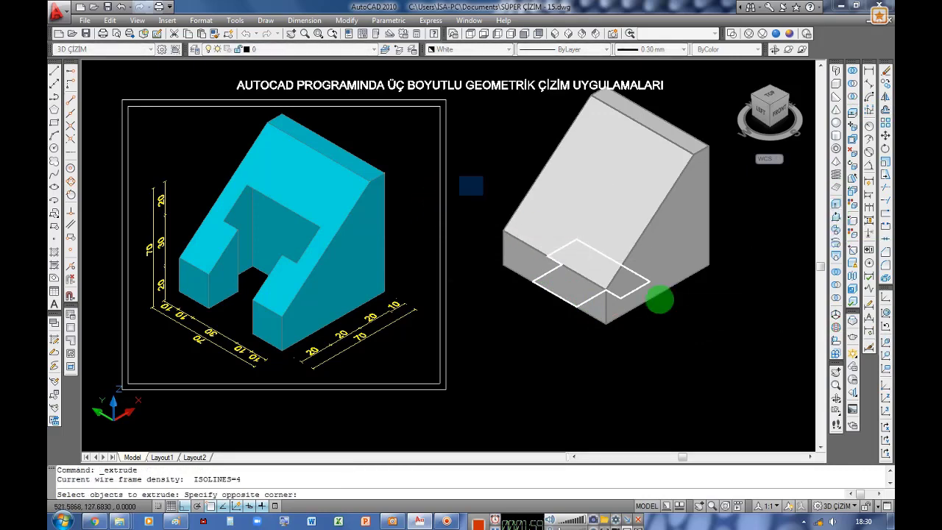
{"action": "left_click", "coordinate": [708, 333]}
{"action": "key", "text": "Return"}
{"action": "type", "text": "70"}
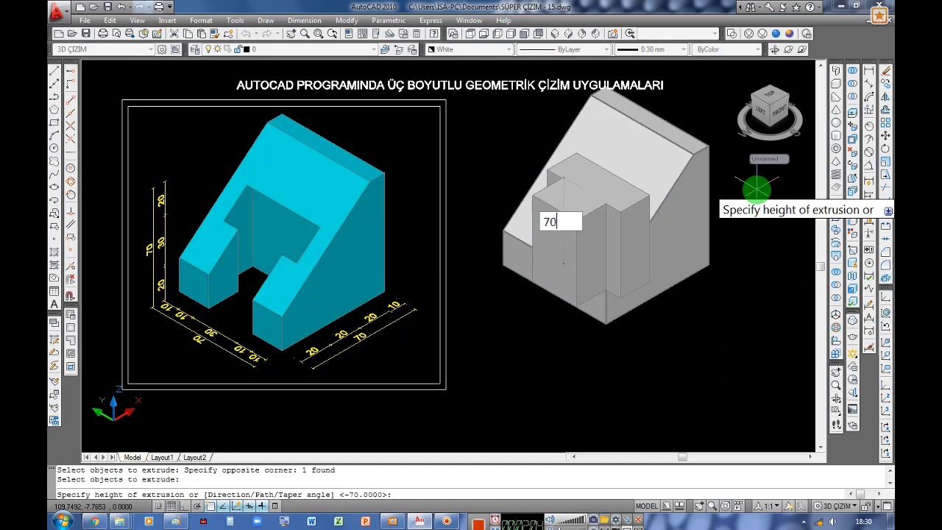
{"action": "key", "text": "Return"}
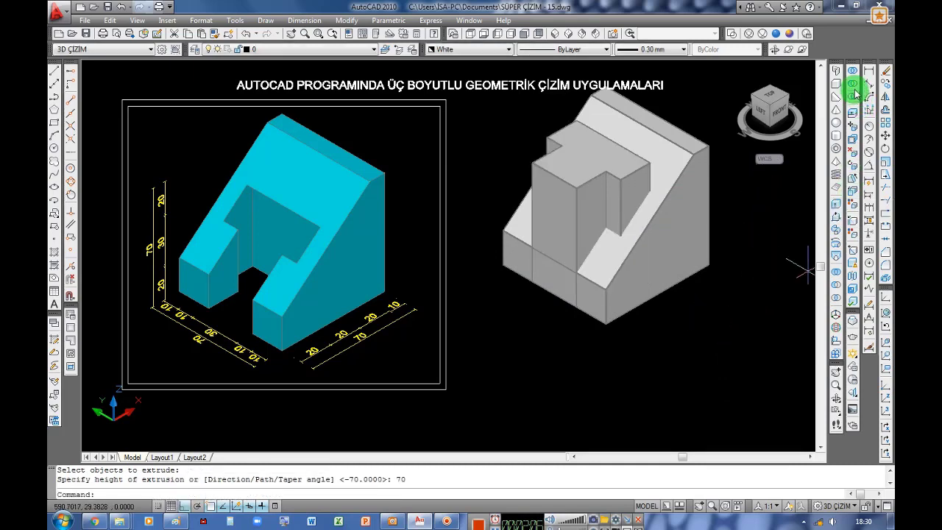
- Subtract the extruded notch box from the grey wedge solid
{"action": "left_click", "coordinate": [855, 87]}
{"action": "left_click", "coordinate": [707, 263]}
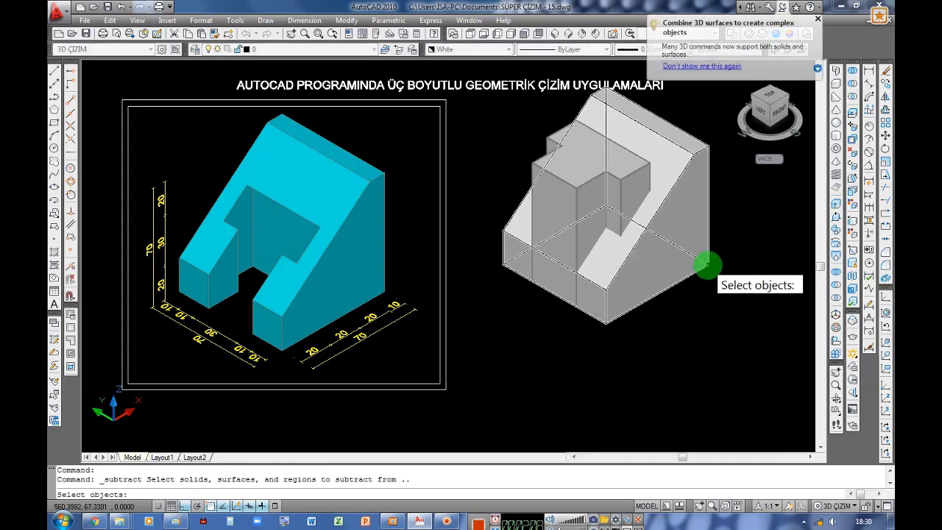
{"action": "key", "text": "Return"}
{"action": "left_click", "coordinate": [564, 164]}
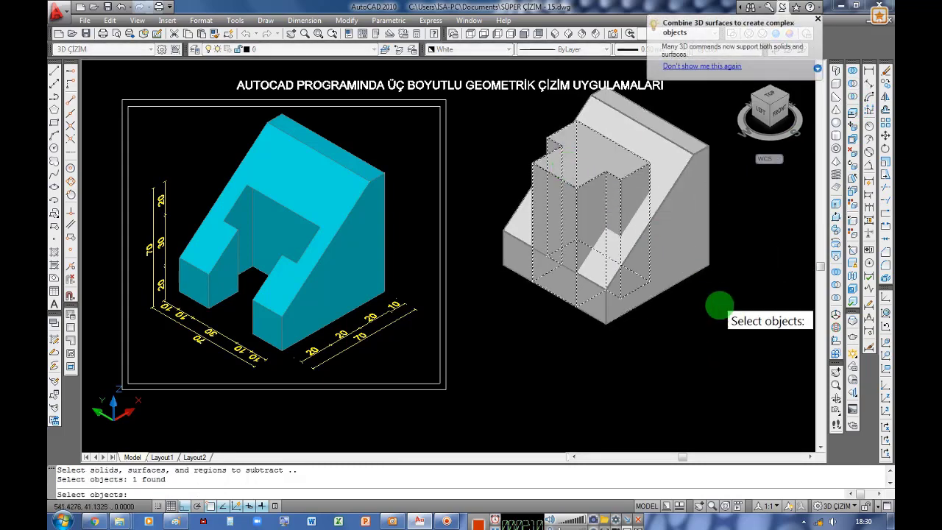
{"action": "key", "text": "Return"}
{"action": "left_click", "coordinate": [820, 17]}
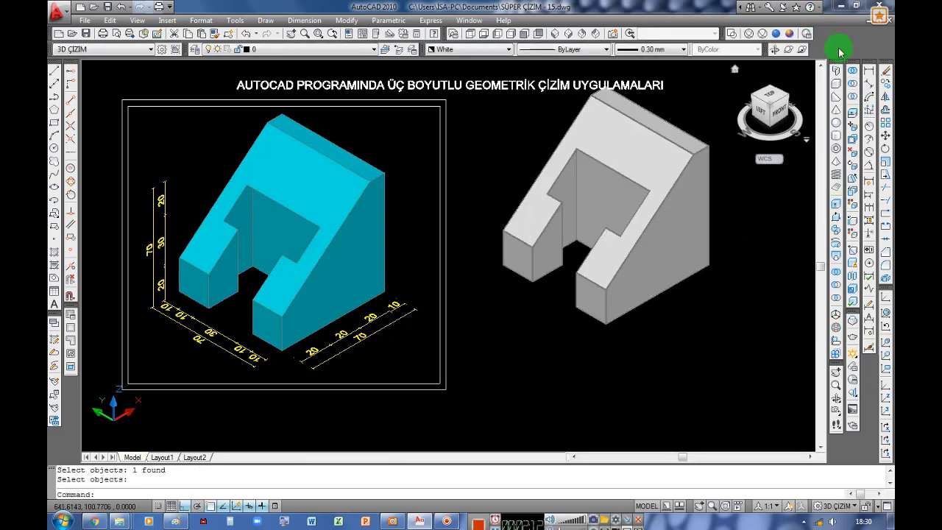
- Move the notched solid down to its new position
{"action": "left_click", "coordinate": [886, 135]}
{"action": "left_click", "coordinate": [645, 257]}
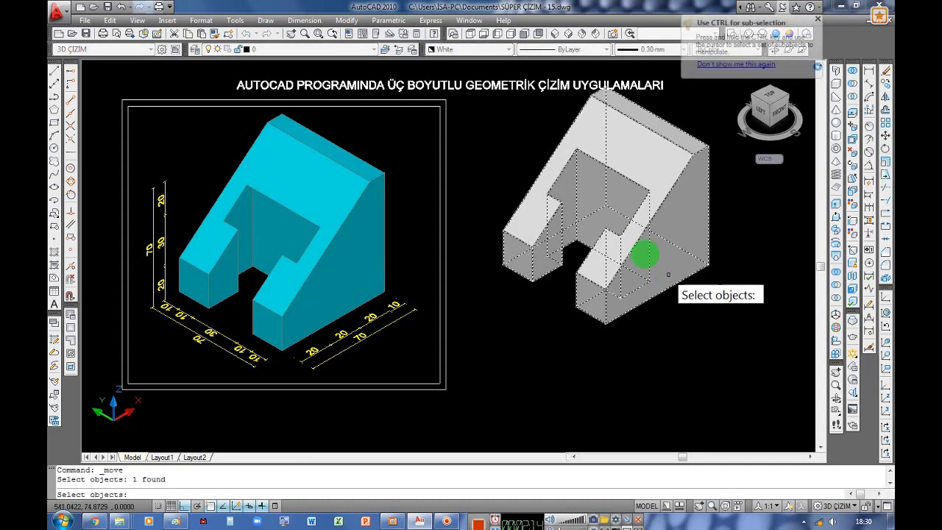
{"action": "left_click", "coordinate": [646, 257]}
{"action": "key", "text": "Return"}
{"action": "left_click", "coordinate": [716, 324]}
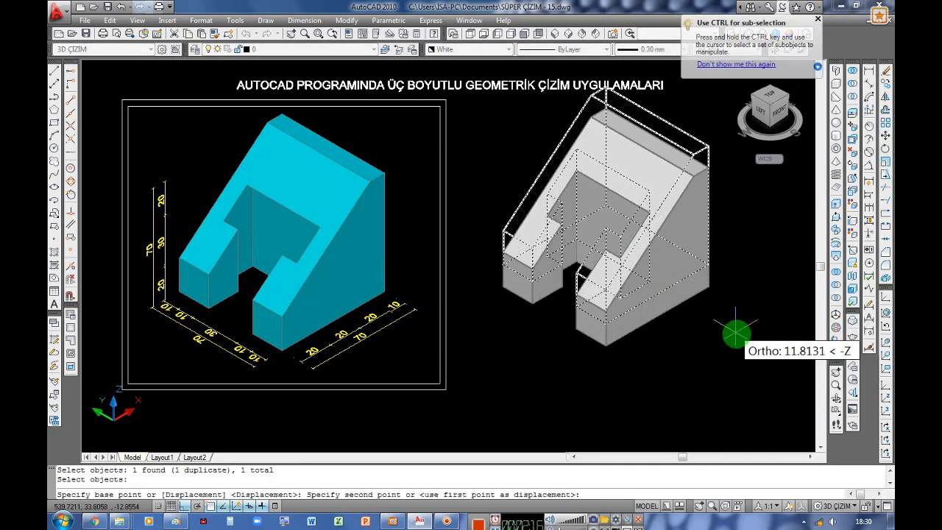
{"action": "left_click", "coordinate": [737, 336]}
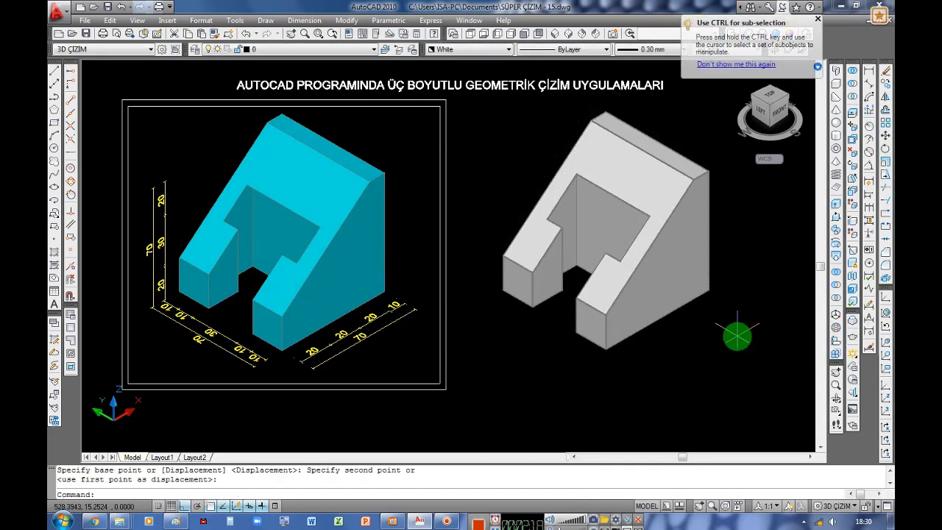
- Set the current colour to Magenta and the lineweight to 0.00 mm
{"action": "left_click", "coordinate": [819, 23]}
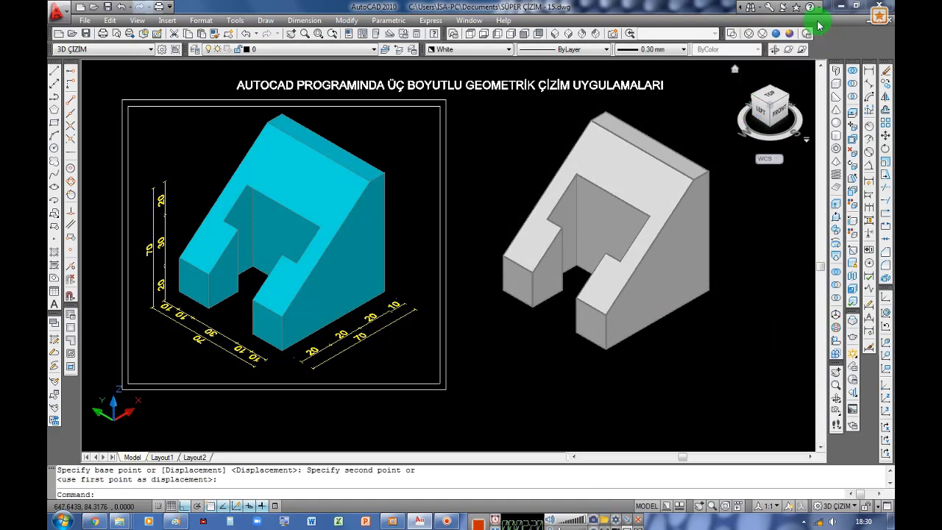
{"action": "left_click", "coordinate": [458, 51]}
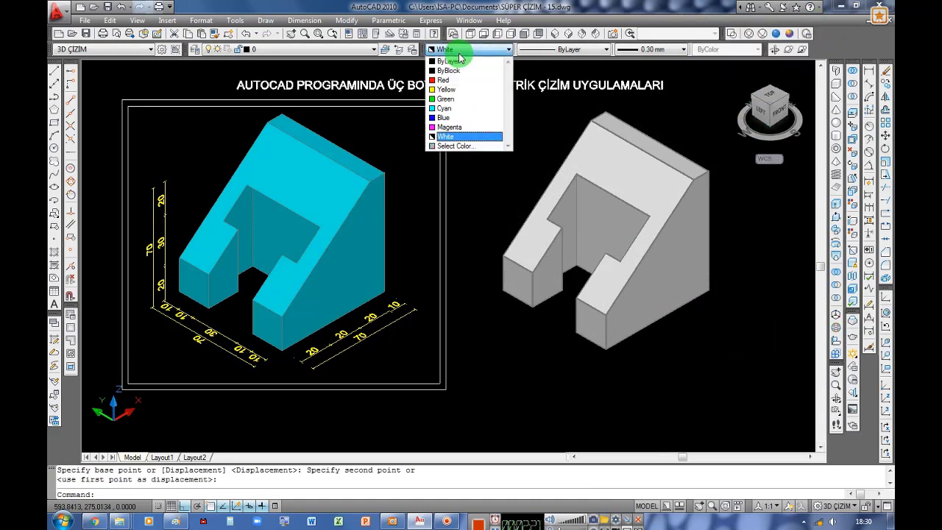
{"action": "left_click", "coordinate": [454, 127]}
{"action": "left_click", "coordinate": [647, 53]}
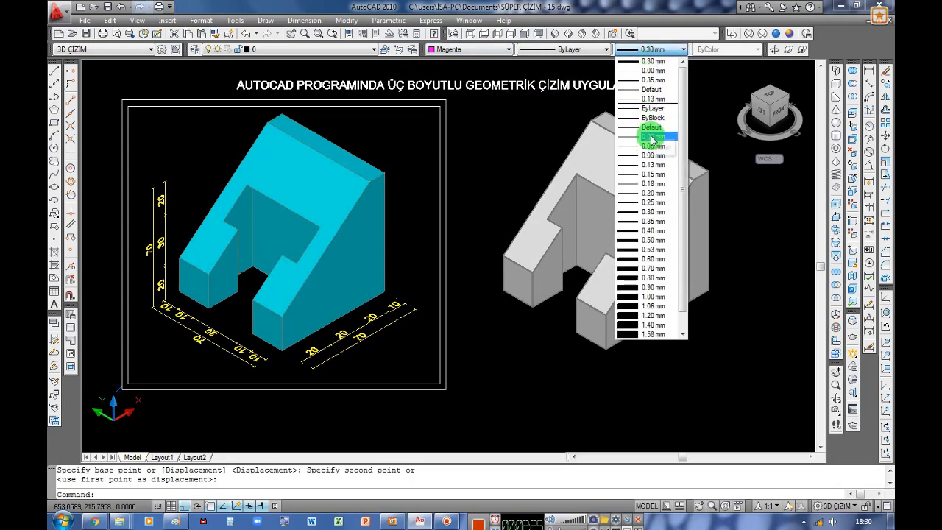
{"action": "left_click", "coordinate": [652, 140]}
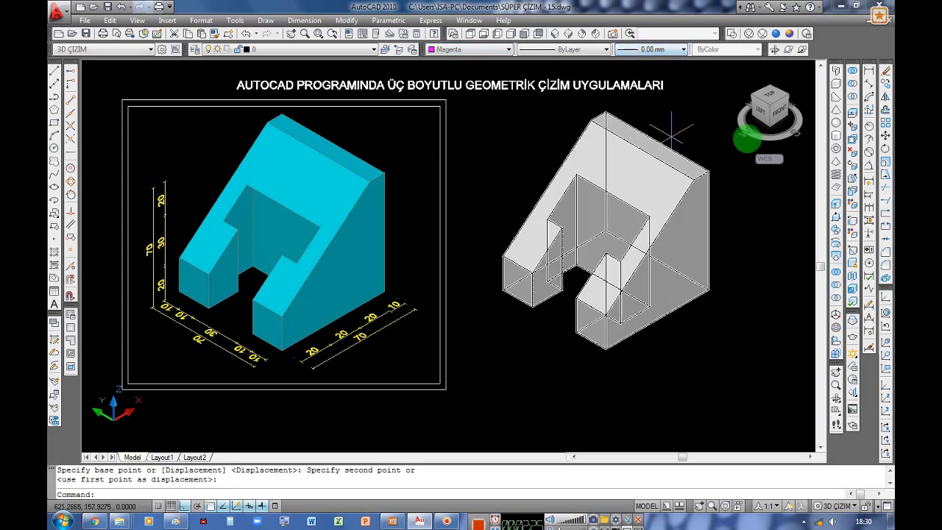
- Put the UCS origin at the front corner and chain 20, 20, 10 dimensions along the right bottom edge
{"action": "left_click", "coordinate": [888, 386]}
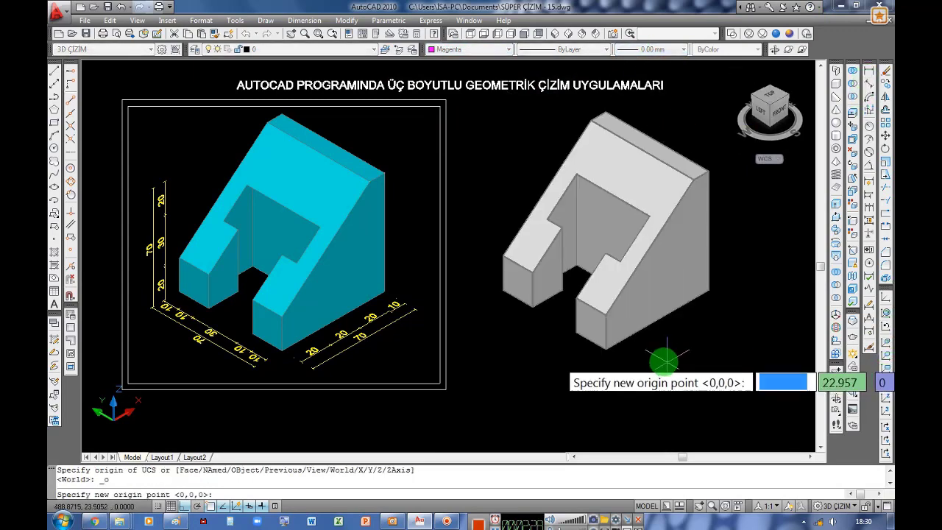
{"action": "left_click", "coordinate": [605, 347]}
{"action": "left_click", "coordinate": [869, 71]}
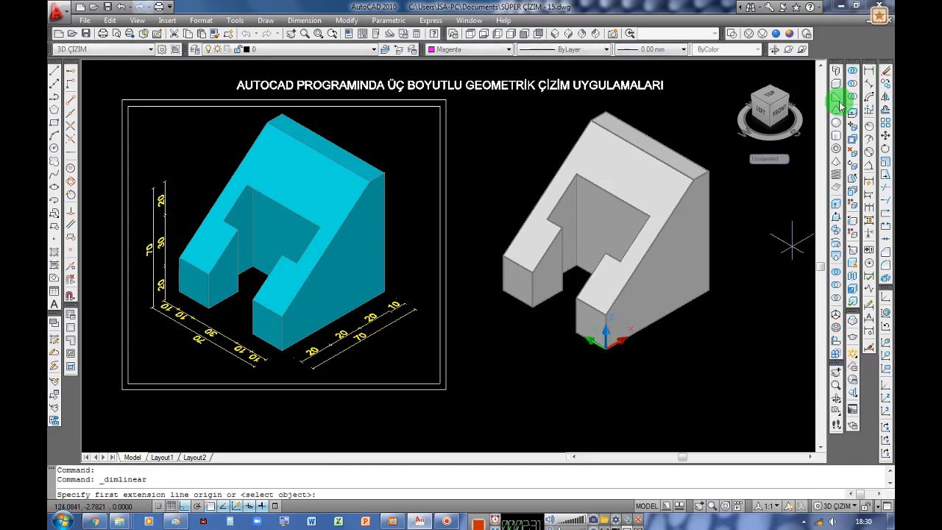
{"action": "left_click", "coordinate": [605, 347]}
{"action": "left_click", "coordinate": [532, 305]}
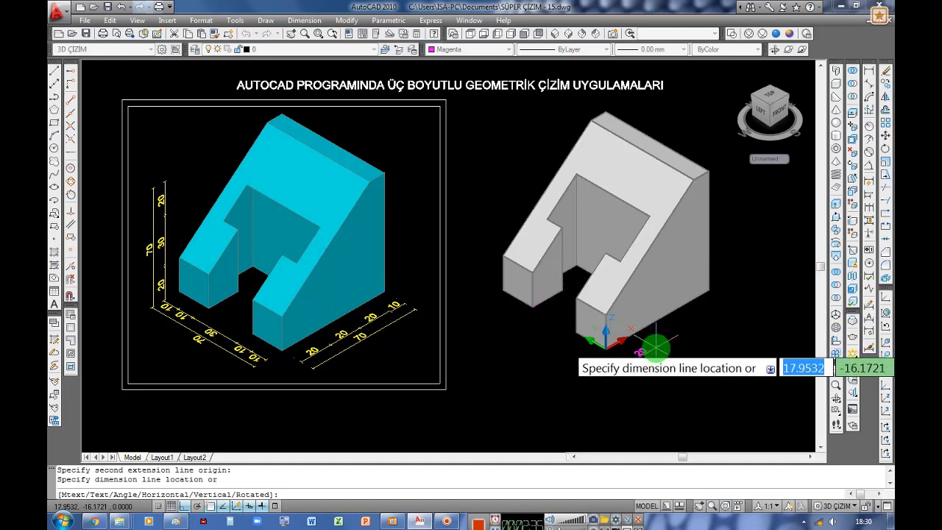
{"action": "left_click", "coordinate": [646, 340]}
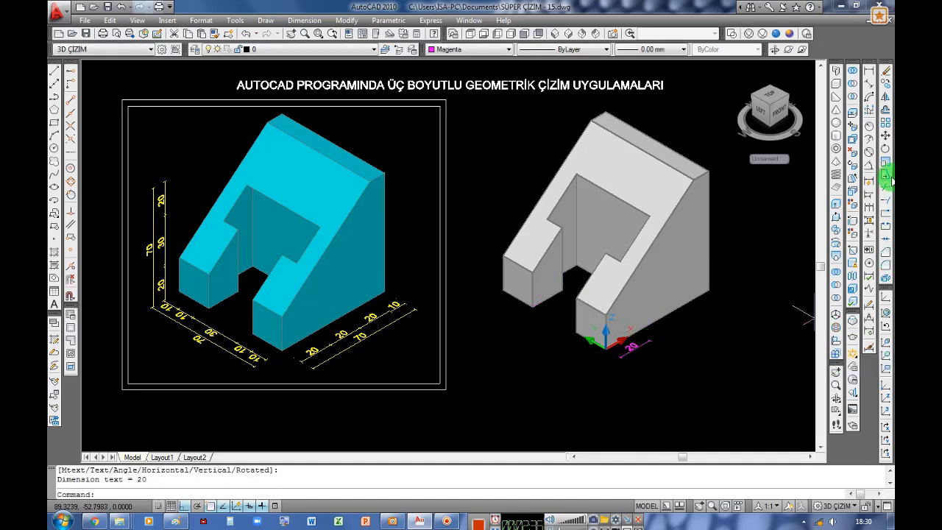
{"action": "left_click", "coordinate": [869, 211]}
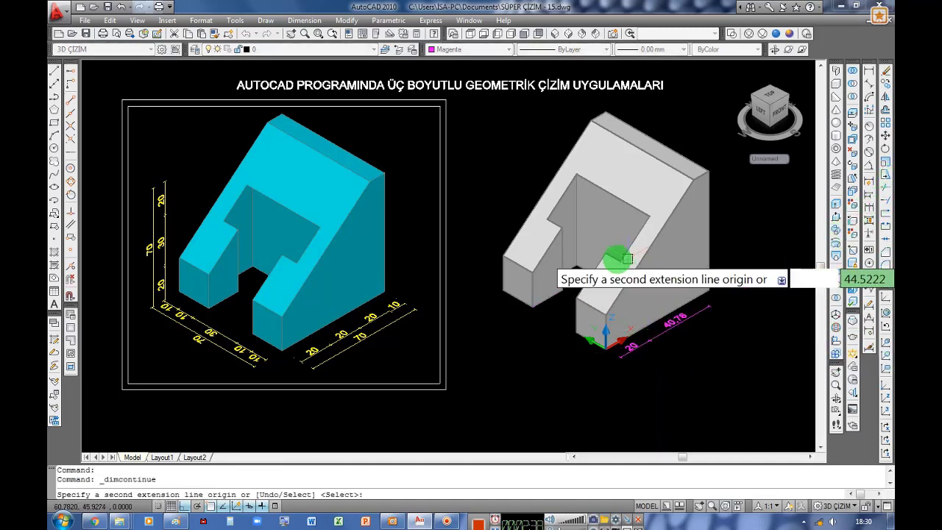
{"action": "left_click", "coordinate": [581, 270]}
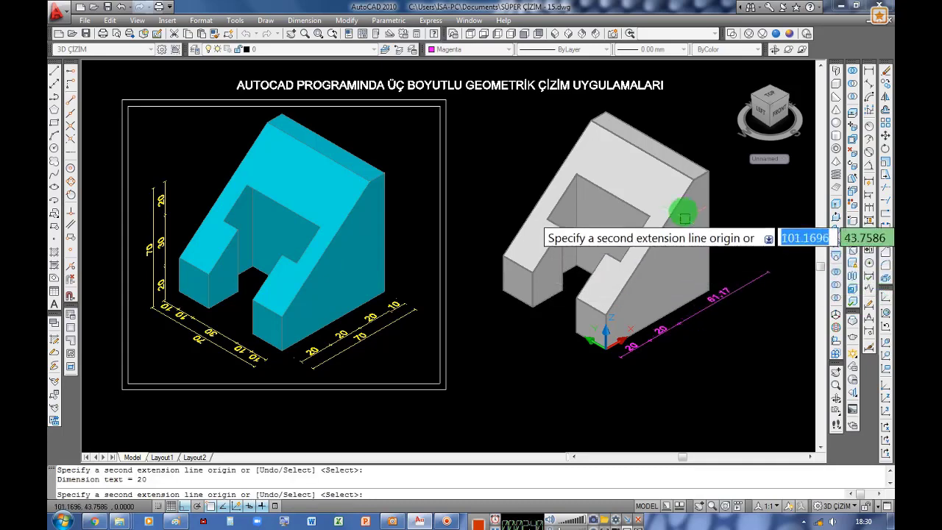
{"action": "left_click", "coordinate": [710, 181]}
{"action": "key", "text": "Return"}
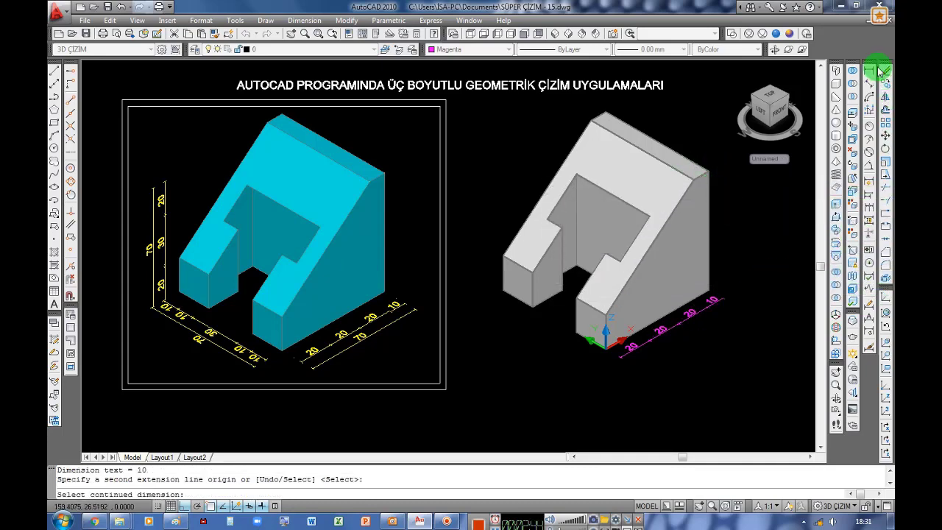
- Add the overall 70 dimension along the right bottom edge
{"action": "left_click", "coordinate": [870, 73]}
{"action": "left_click", "coordinate": [605, 341]}
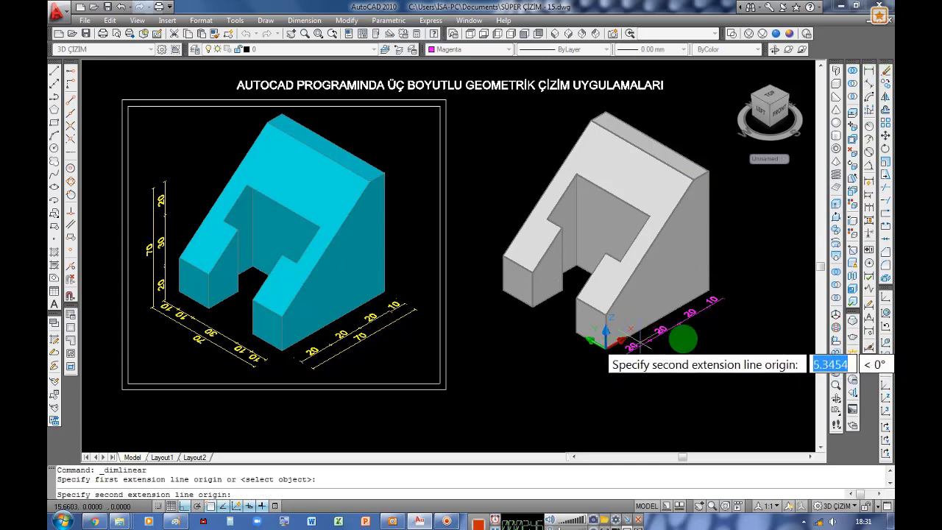
{"action": "left_click", "coordinate": [707, 294]}
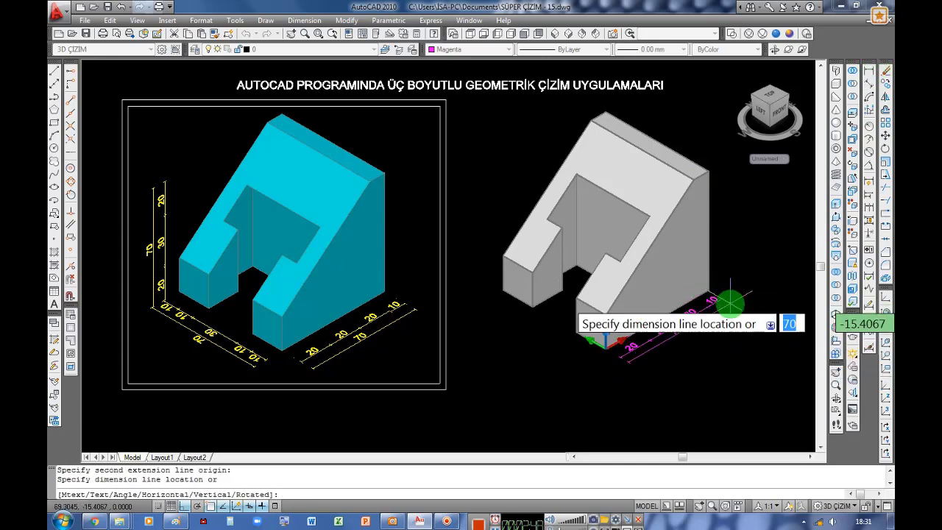
{"action": "left_click", "coordinate": [730, 304]}
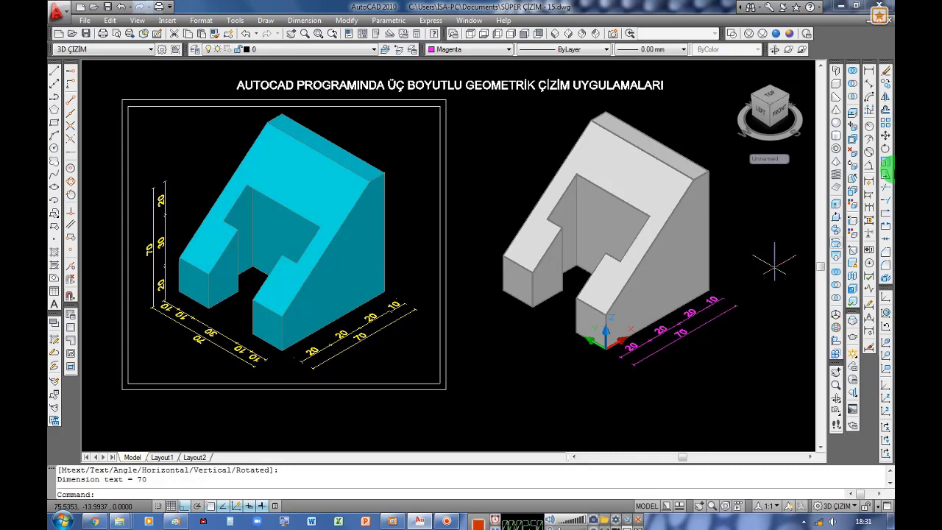
- Chain 10, 10, 30 and 10 dimensions along the left bottom edge
{"action": "left_click", "coordinate": [870, 73]}
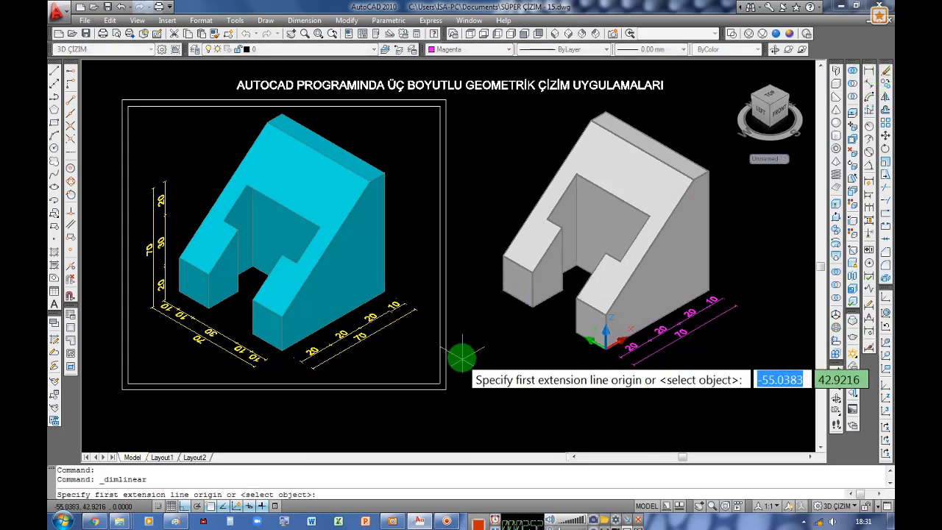
{"action": "left_click", "coordinate": [503, 285]}
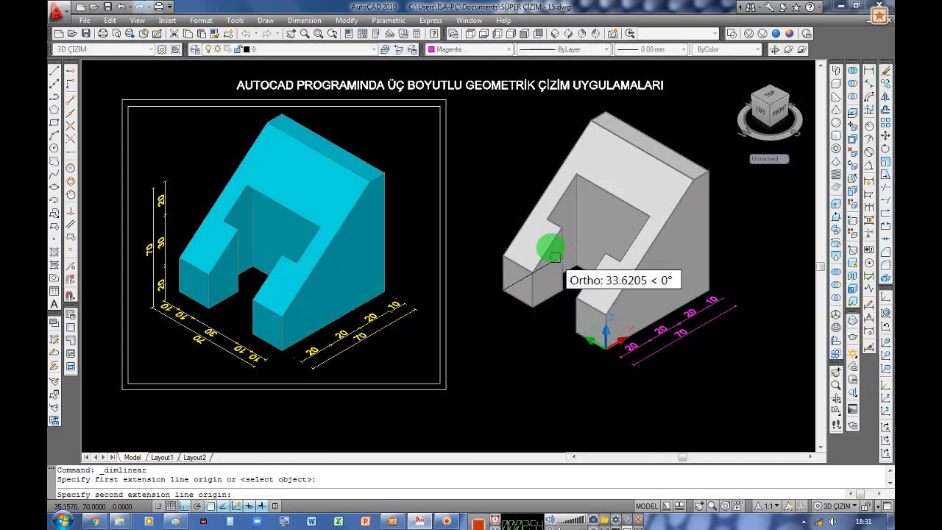
{"action": "left_click", "coordinate": [547, 218]}
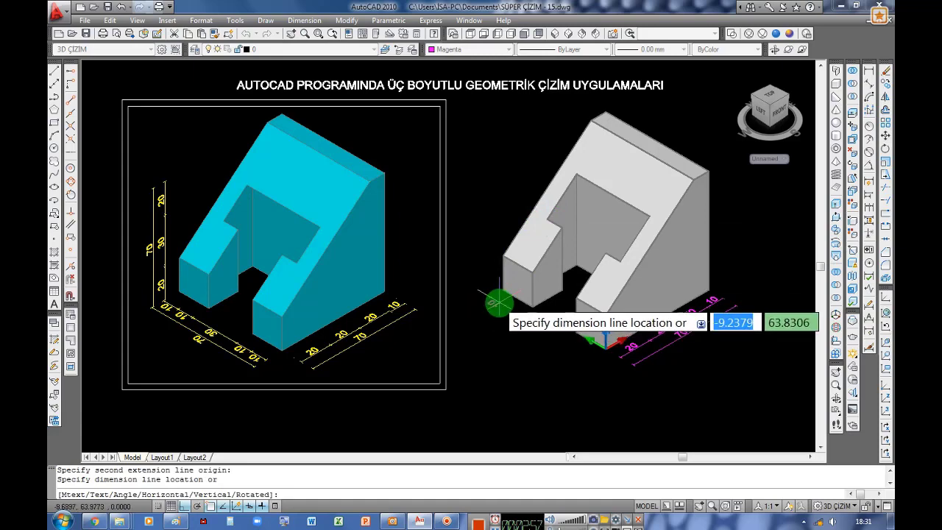
{"action": "left_click", "coordinate": [499, 301]}
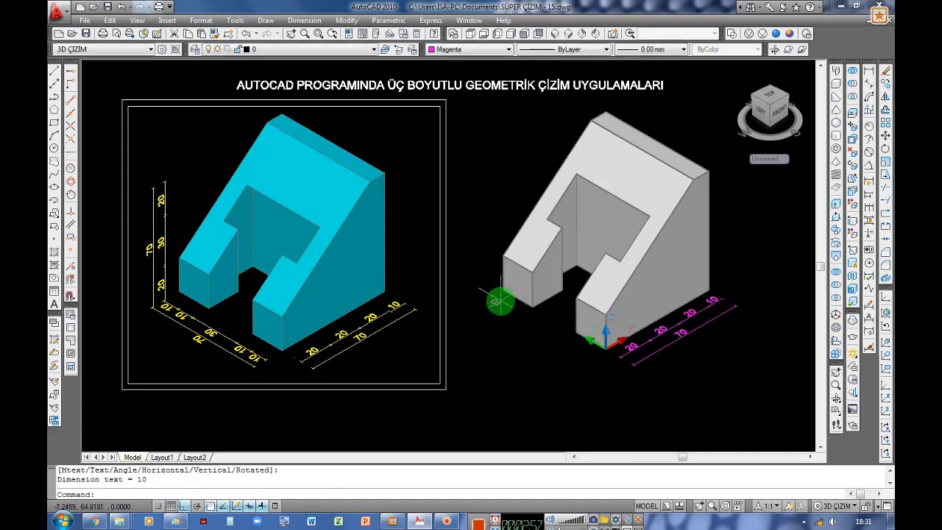
{"action": "left_click", "coordinate": [870, 209]}
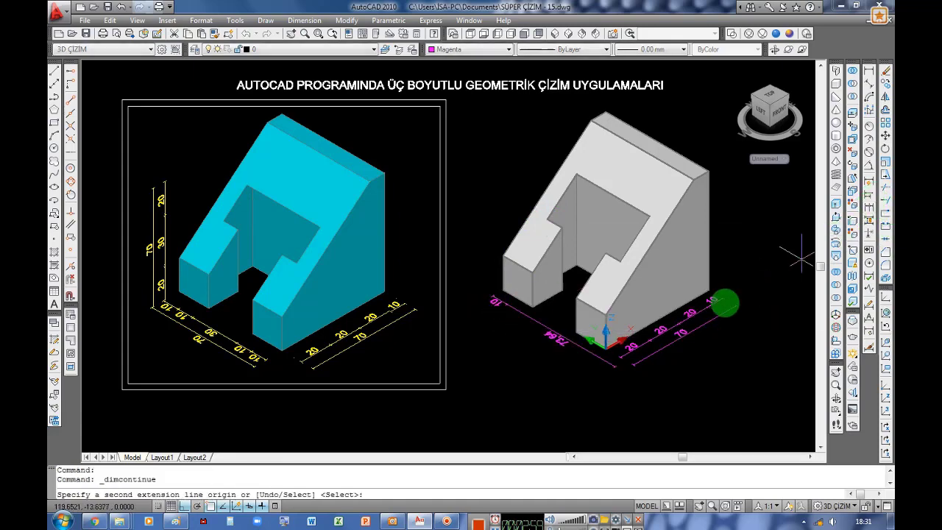
{"action": "left_click", "coordinate": [535, 306]}
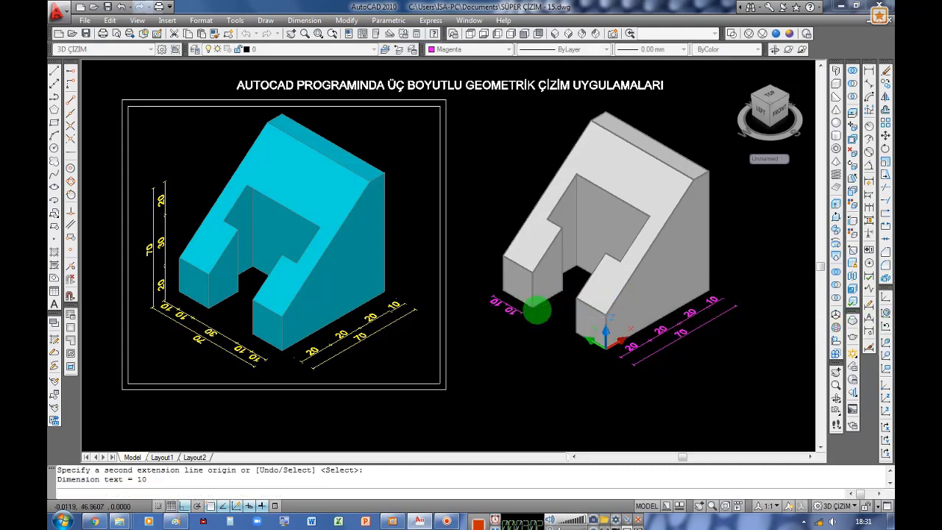
{"action": "left_click", "coordinate": [570, 329]}
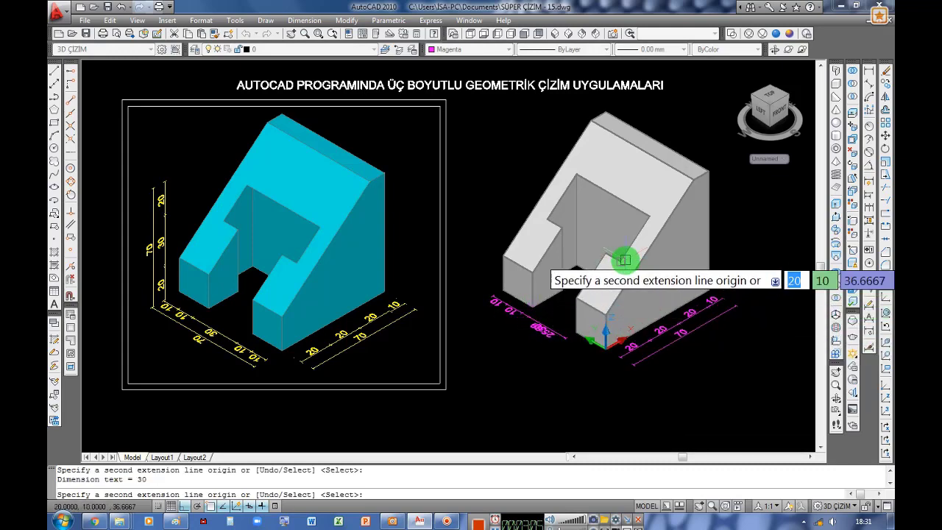
{"action": "left_click", "coordinate": [621, 342]}
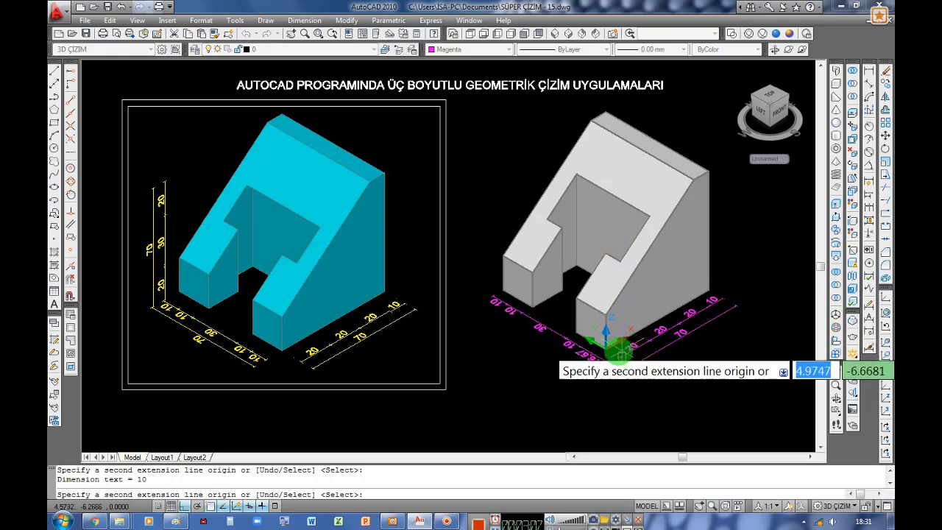
{"action": "key", "text": "Return"}
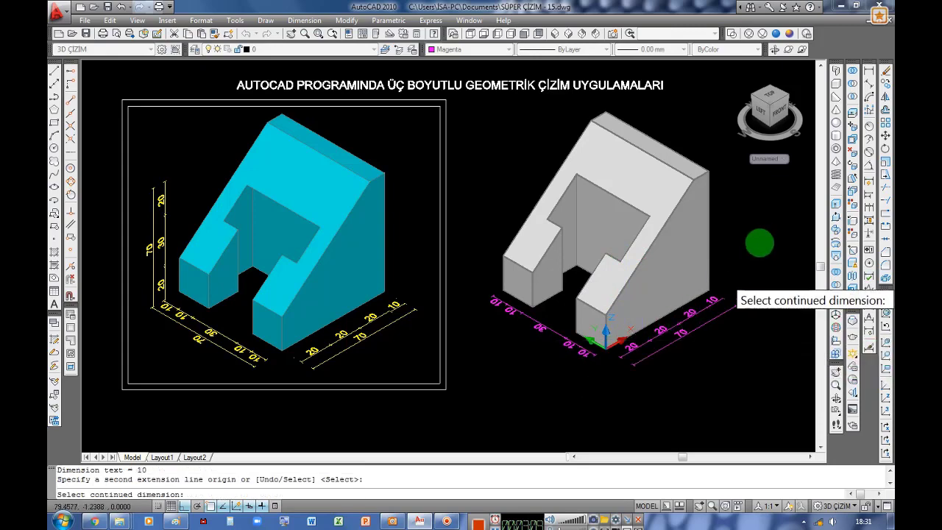
- Add the overall 70 dimension along the left bottom edge
{"action": "left_click", "coordinate": [870, 72]}
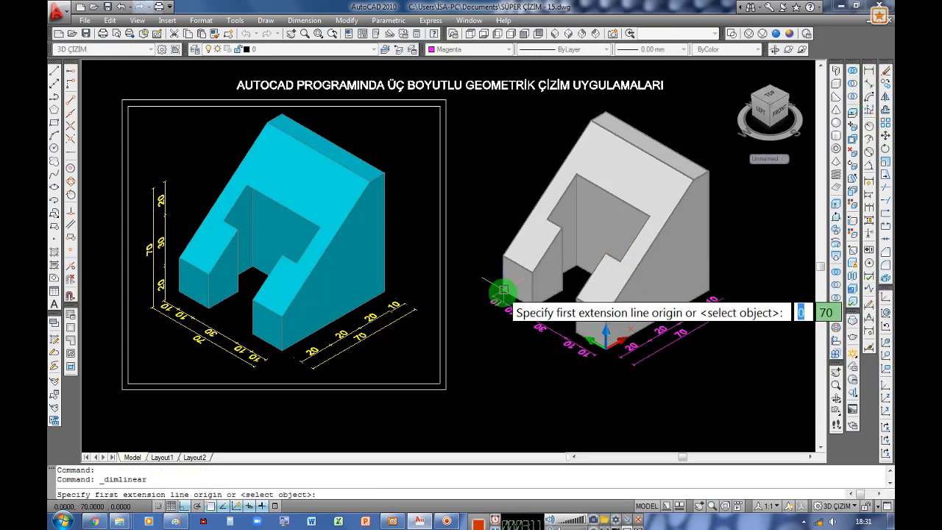
{"action": "left_click", "coordinate": [499, 291]}
{"action": "left_click", "coordinate": [609, 351]}
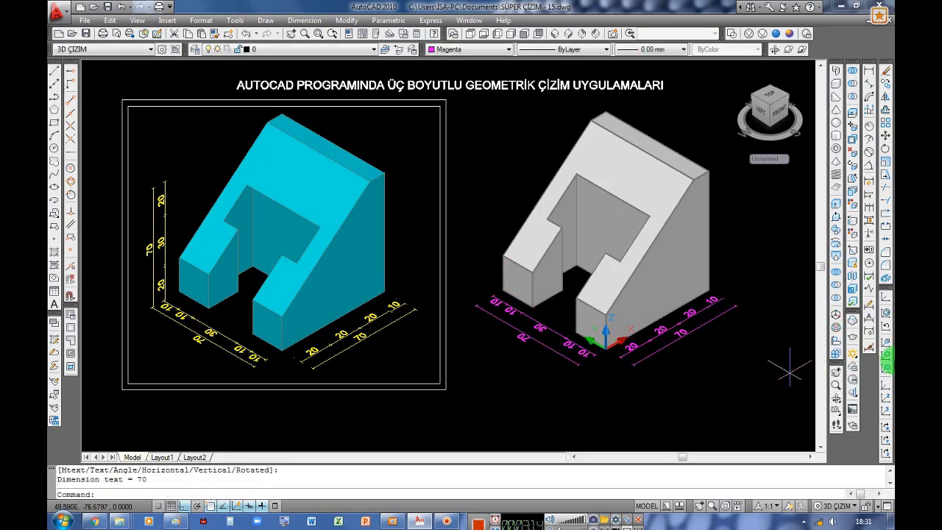
{"action": "left_click", "coordinate": [885, 144]}
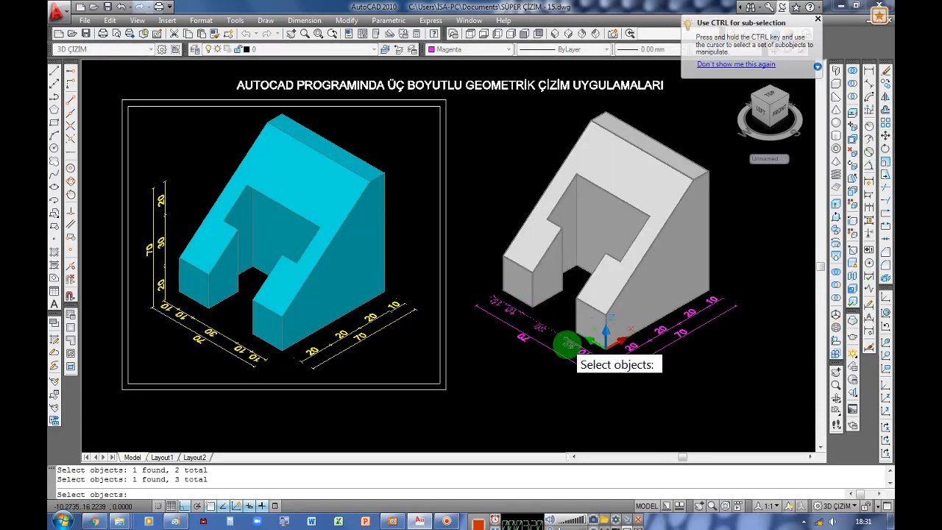
- Shift the selected magenta left-edge dimensions slightly further left
{"action": "left_click", "coordinate": [586, 353]}
{"action": "key", "text": "Return"}
{"action": "left_click", "coordinate": [597, 380]}
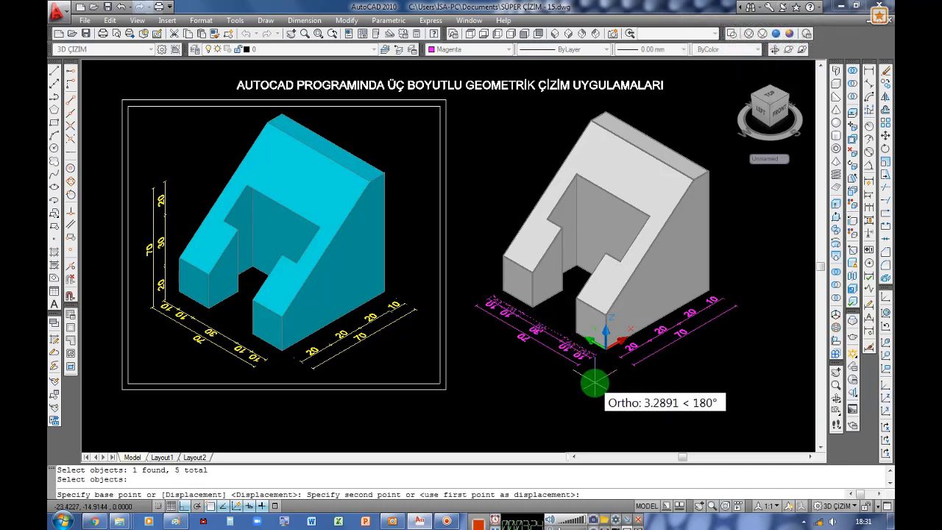
{"action": "left_click", "coordinate": [595, 382]}
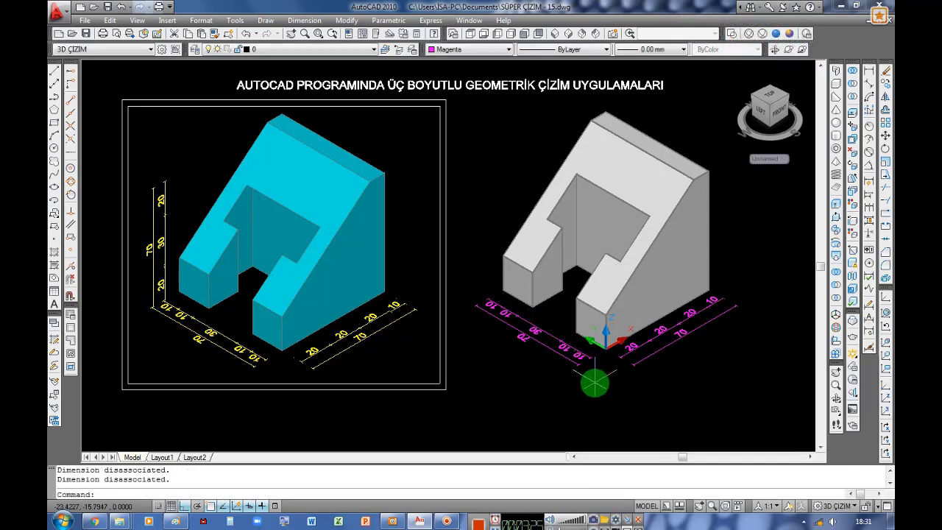
{"action": "left_click", "coordinate": [887, 402]}
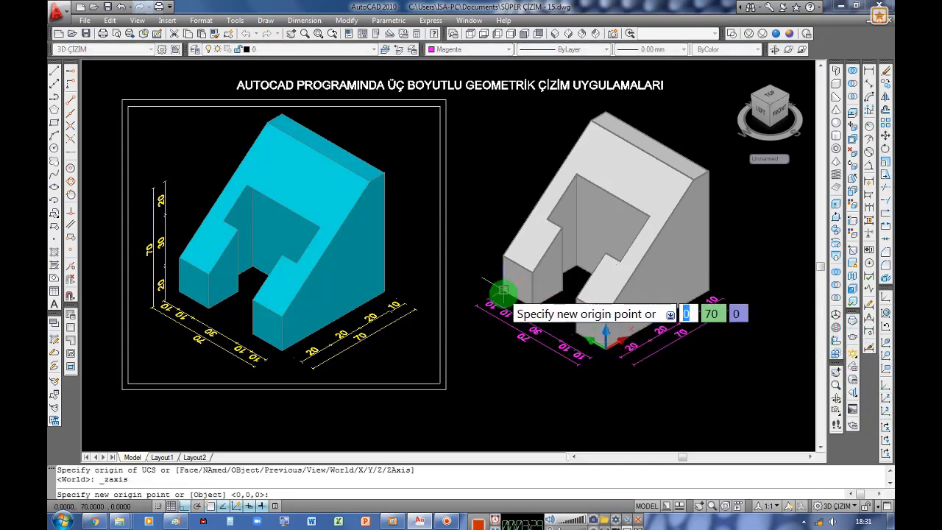
- Reorient the UCS by Z axis at the solid's corner and begin a vertical dimension
{"action": "left_click", "coordinate": [533, 308]}
{"action": "left_click", "coordinate": [537, 310]}
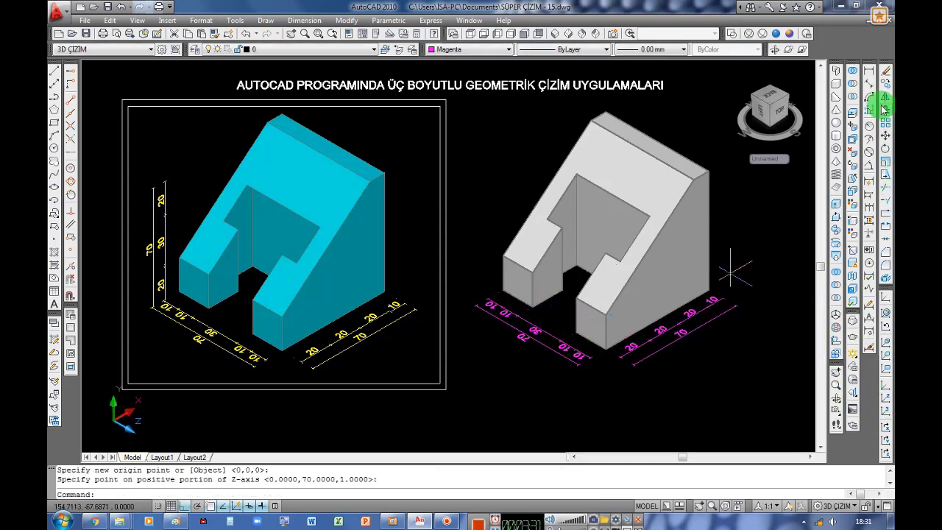
{"action": "left_click", "coordinate": [869, 75]}
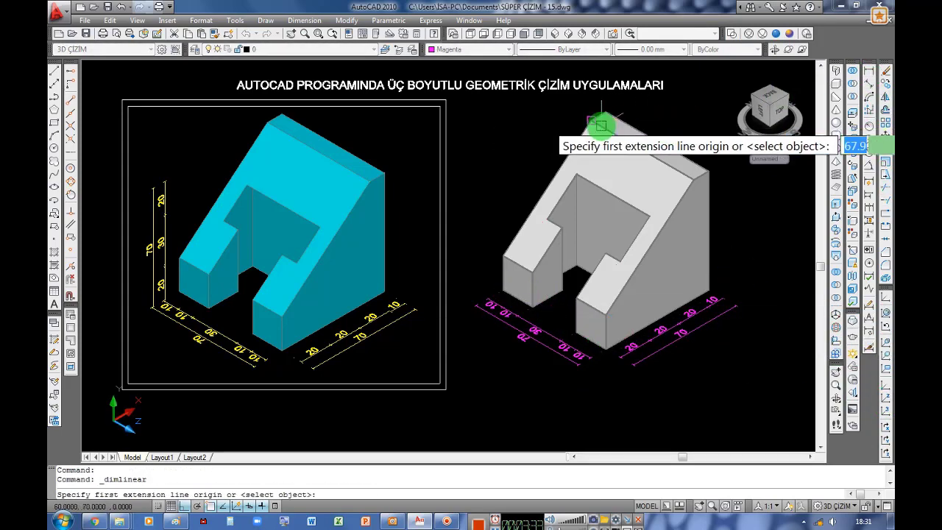
{"action": "left_click", "coordinate": [590, 119]}
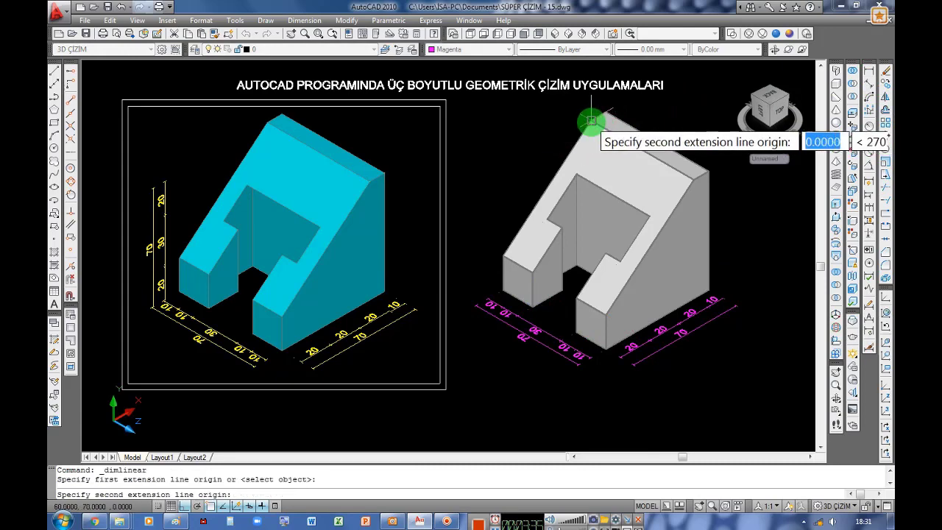
{"action": "left_click", "coordinate": [576, 174]}
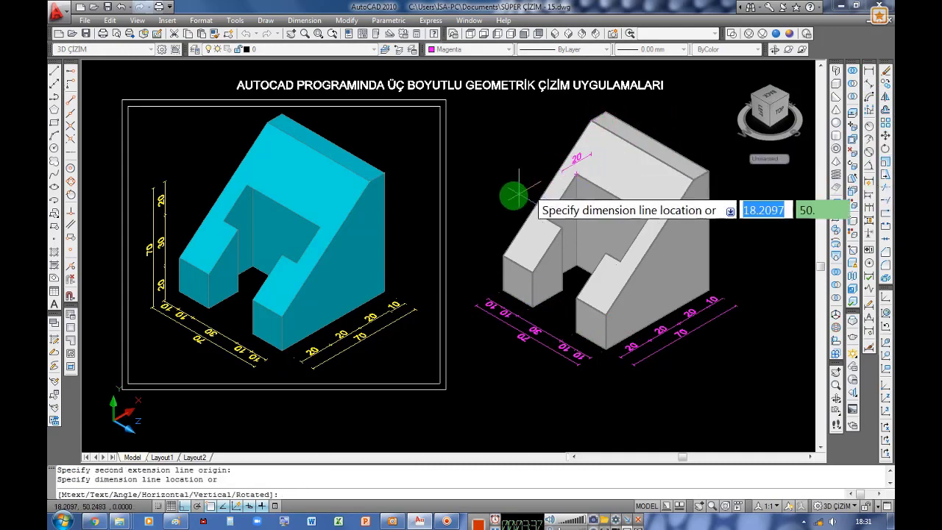
- Place a trial 16.67 vertical dimension left of the solid, then delete it
{"action": "left_click", "coordinate": [871, 71]}
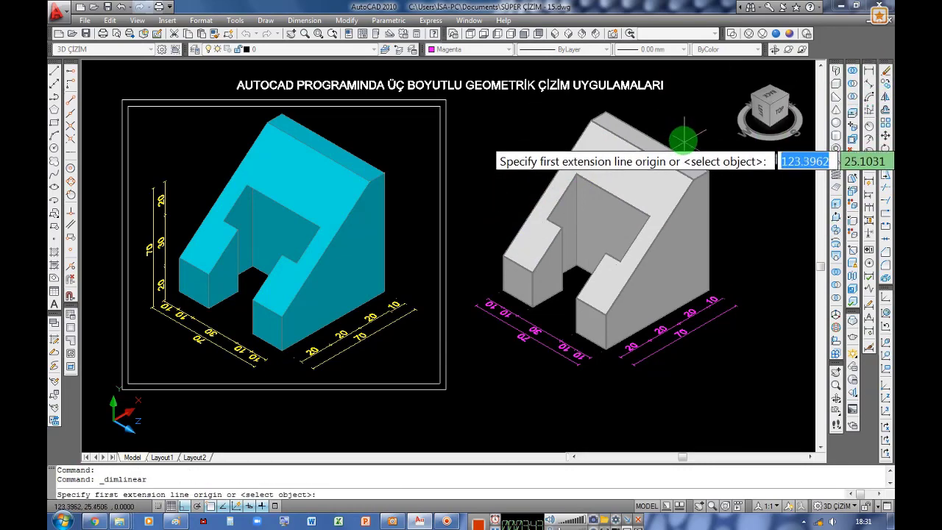
{"action": "left_click", "coordinate": [606, 114]}
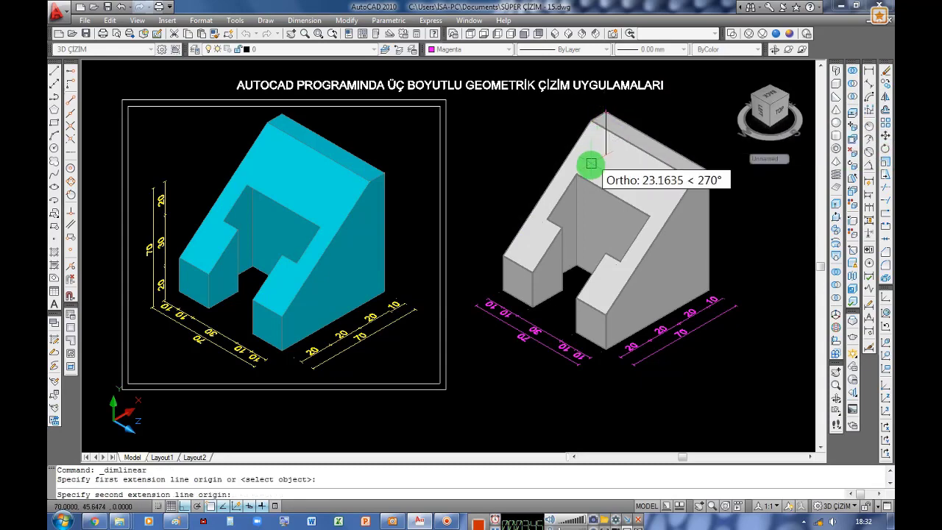
{"action": "left_click", "coordinate": [576, 175]}
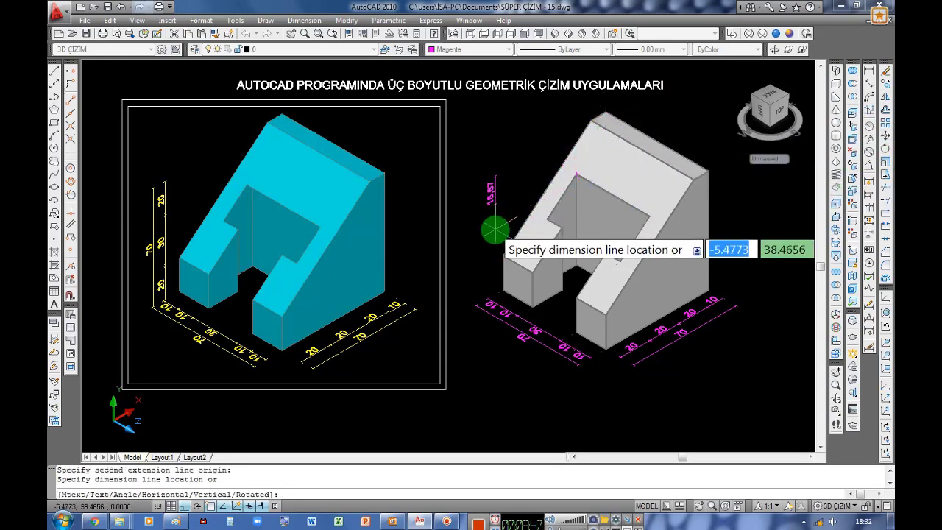
{"action": "left_click", "coordinate": [489, 299]}
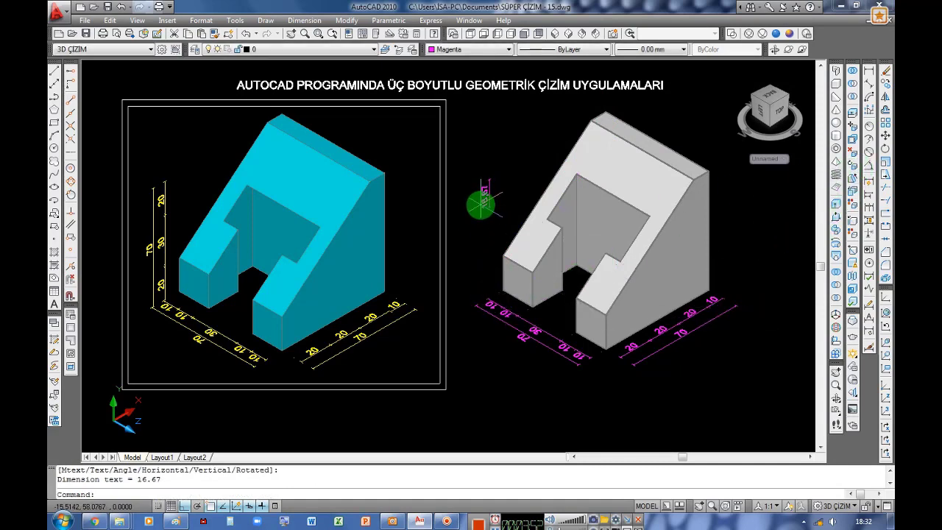
{"action": "key", "text": "Delete"}
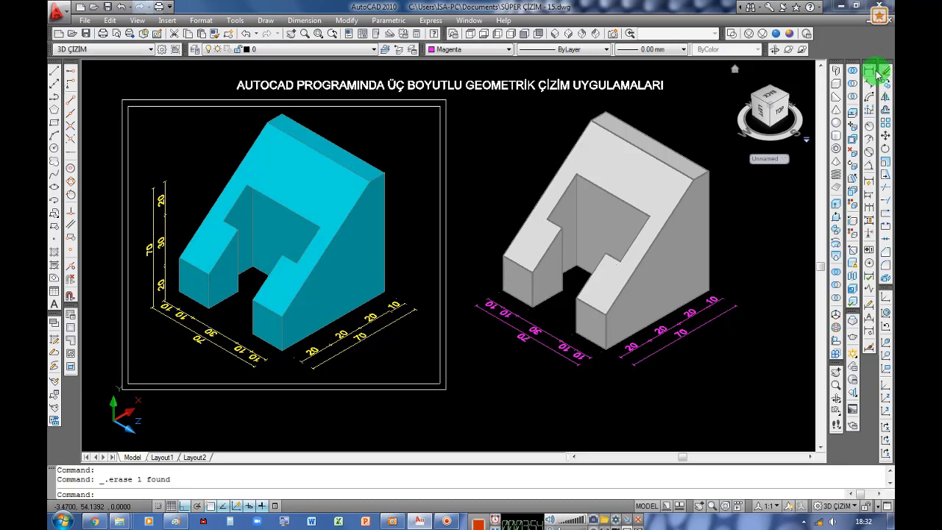
- Dimension the solid's left side vertically with a 50 height and a continued 20 segment
{"action": "left_click", "coordinate": [871, 71]}
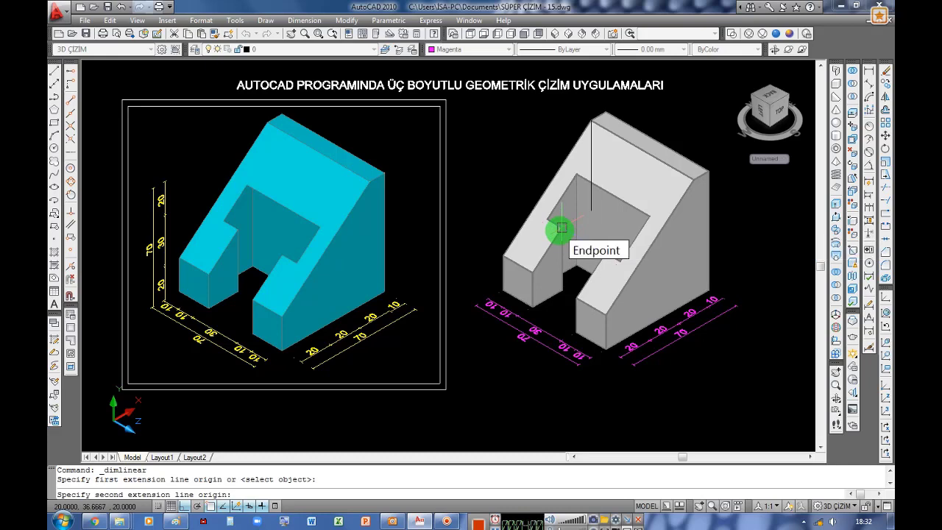
{"action": "left_click", "coordinate": [499, 254]}
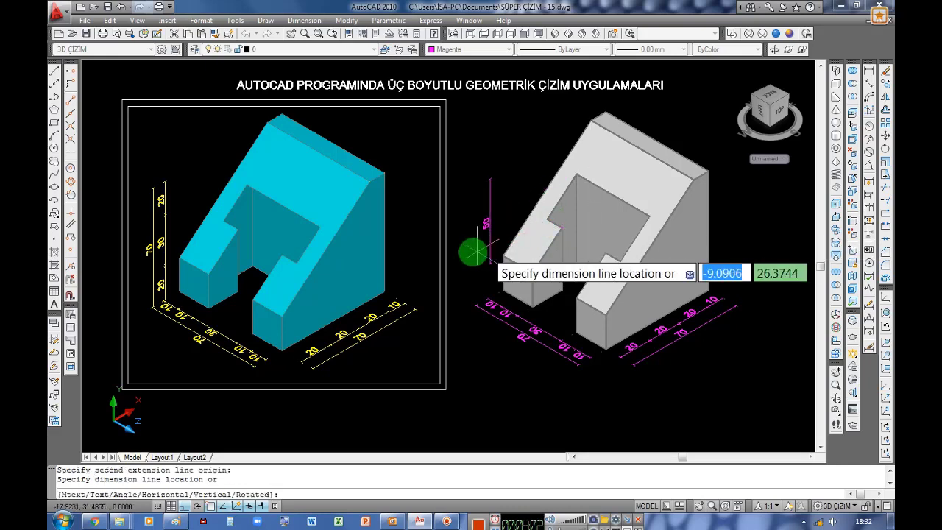
{"action": "left_click", "coordinate": [489, 298]}
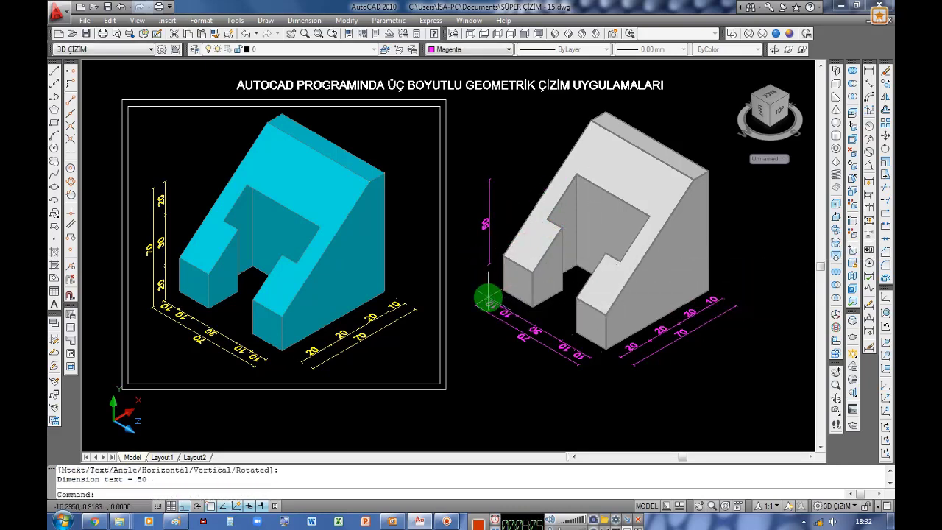
{"action": "left_click", "coordinate": [871, 201]}
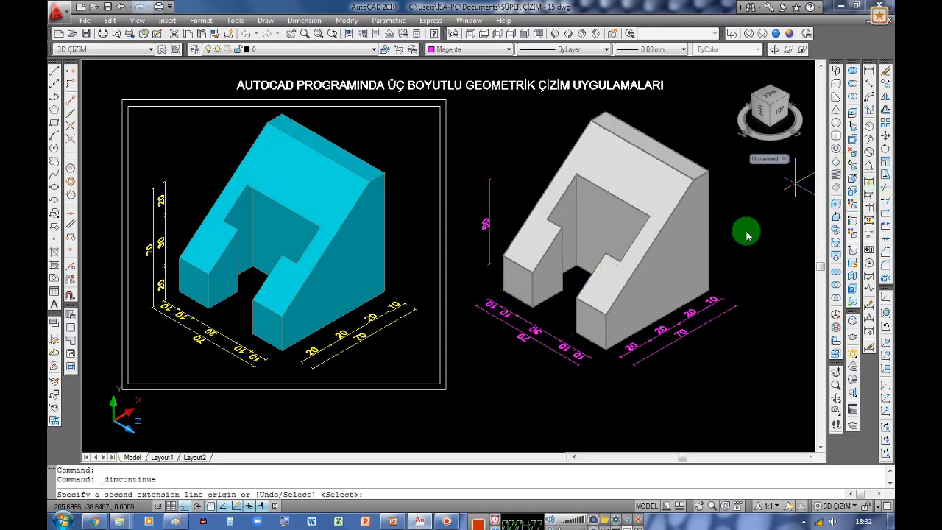
{"action": "left_click", "coordinate": [498, 285]}
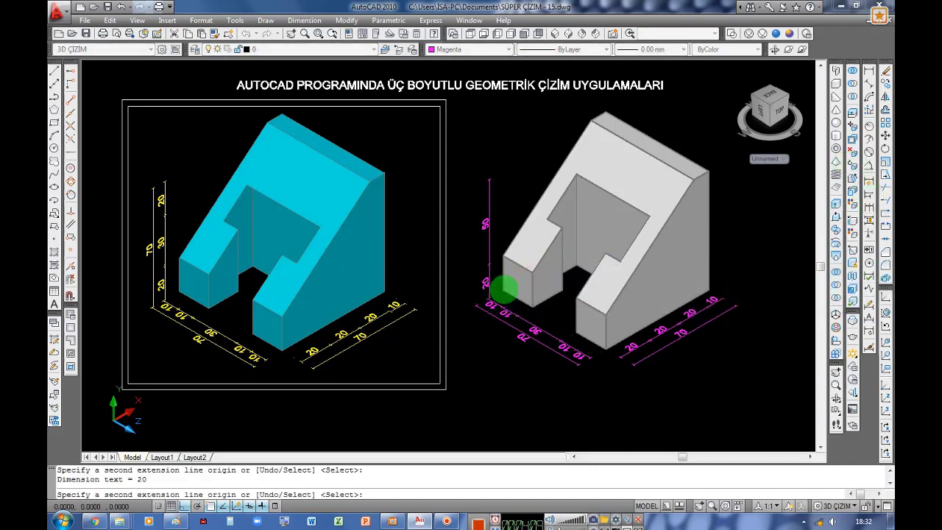
- Add the overall 70 vertical dimension on the left and restore the World UCS
{"action": "left_click", "coordinate": [869, 71]}
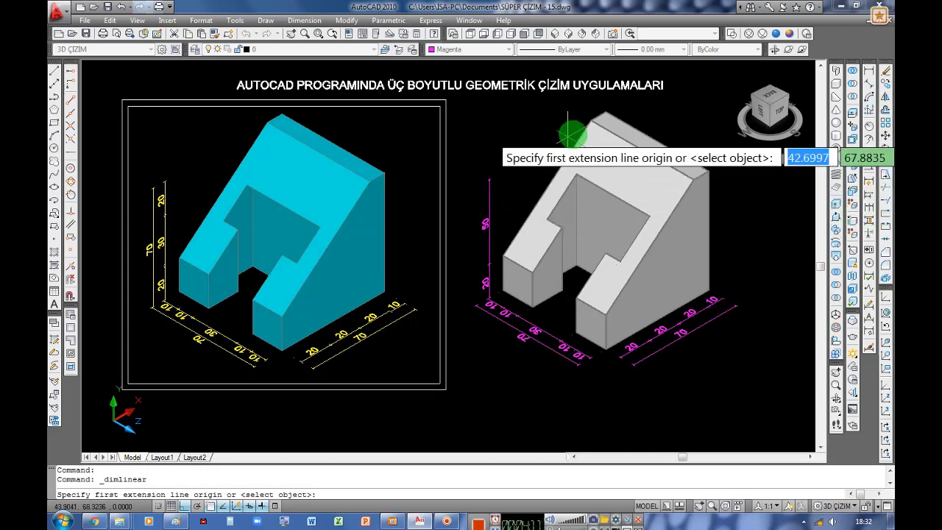
{"action": "left_click", "coordinate": [605, 114]}
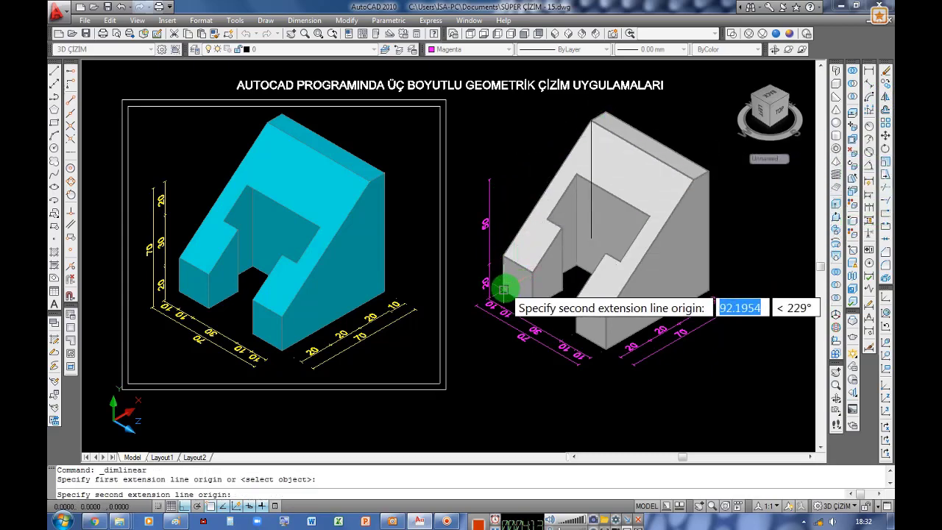
{"action": "left_click", "coordinate": [503, 287]}
{"action": "left_click", "coordinate": [476, 302]}
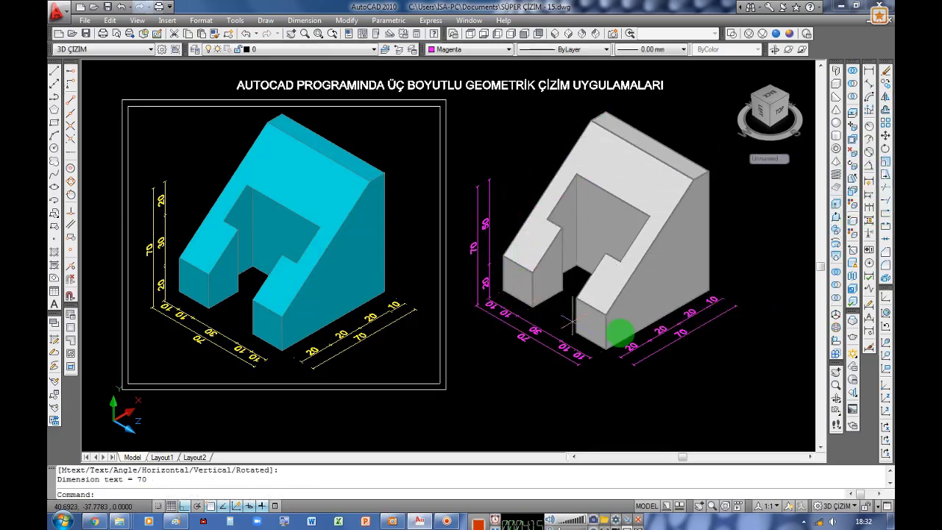
{"action": "left_click", "coordinate": [885, 317]}
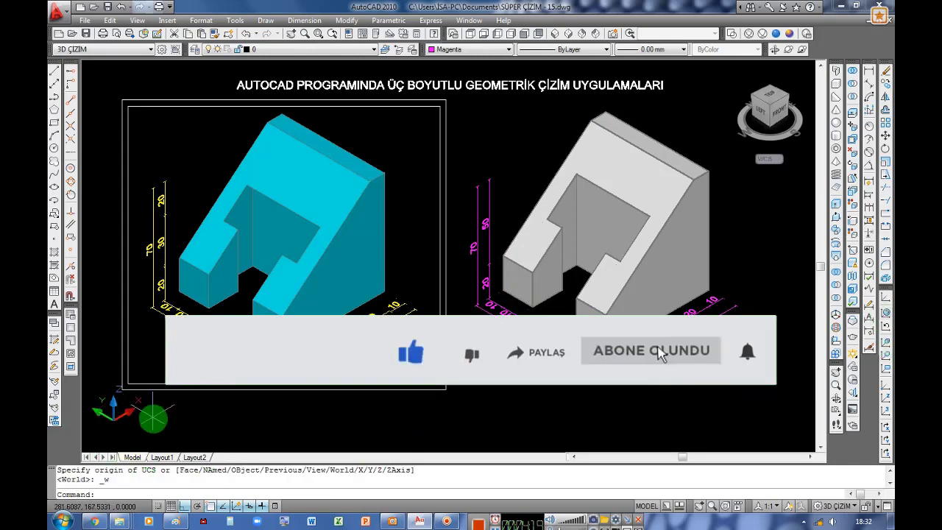